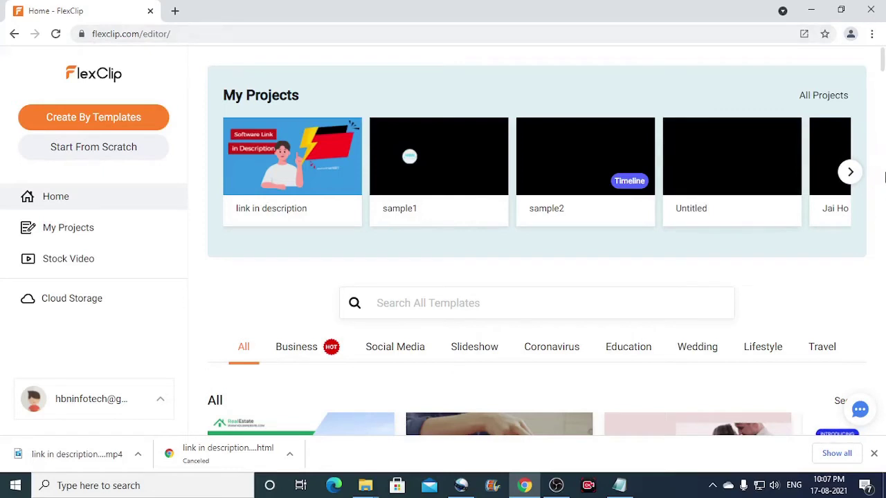
left_click_drag(884, 66, 884, 94)
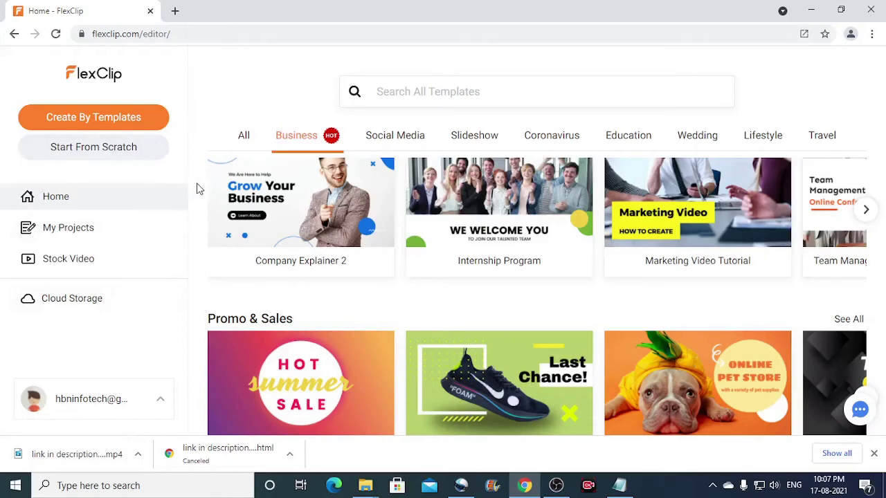
scroll(192, 187, "up", 2)
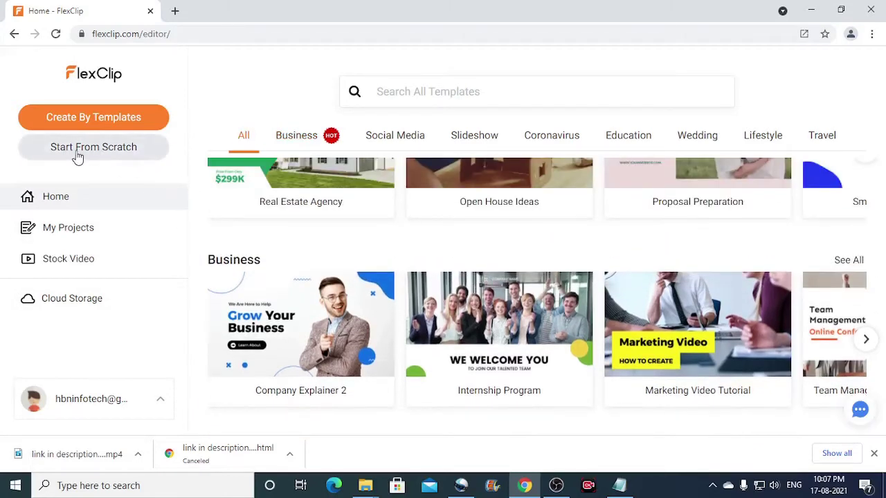
- Start a blank project from scratch in Storyboard Mode with a 16:9 ratio
left_click(148, 148)
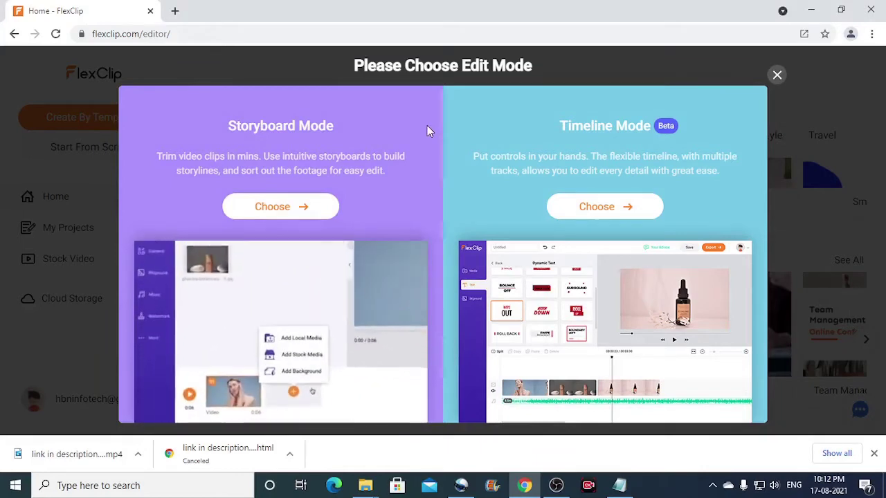
left_click(321, 209)
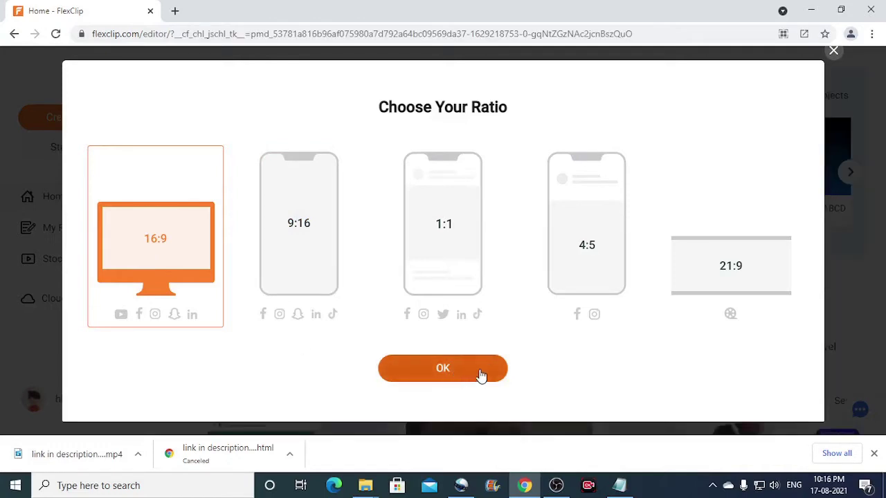
left_click(481, 375)
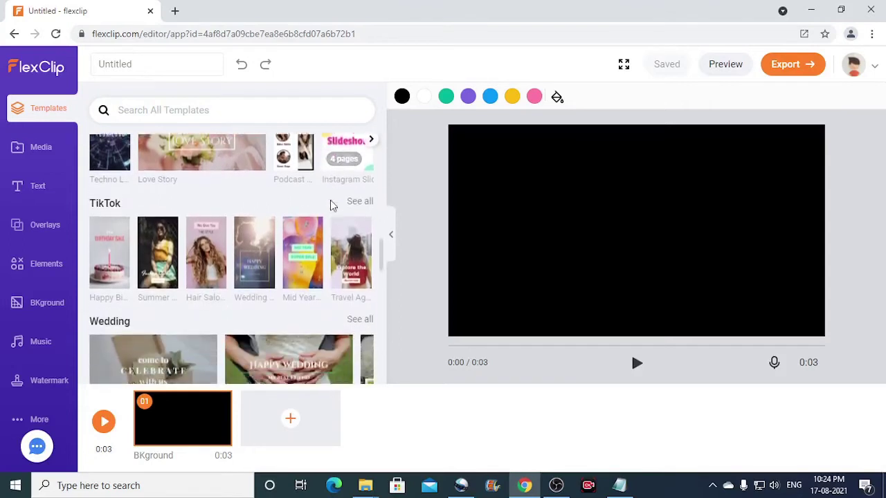
- Browse the Templates library beside the new black background scene
scroll(331, 206, "down", 3)
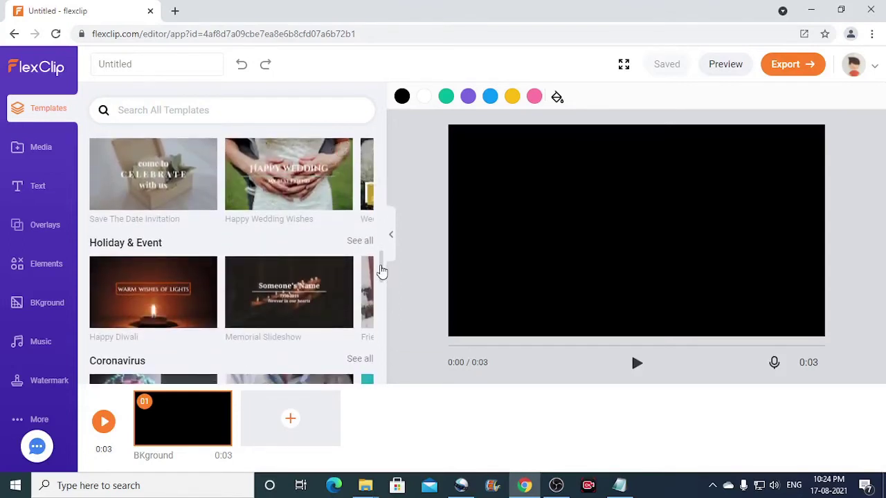
left_click_drag(381, 270, 388, 178)
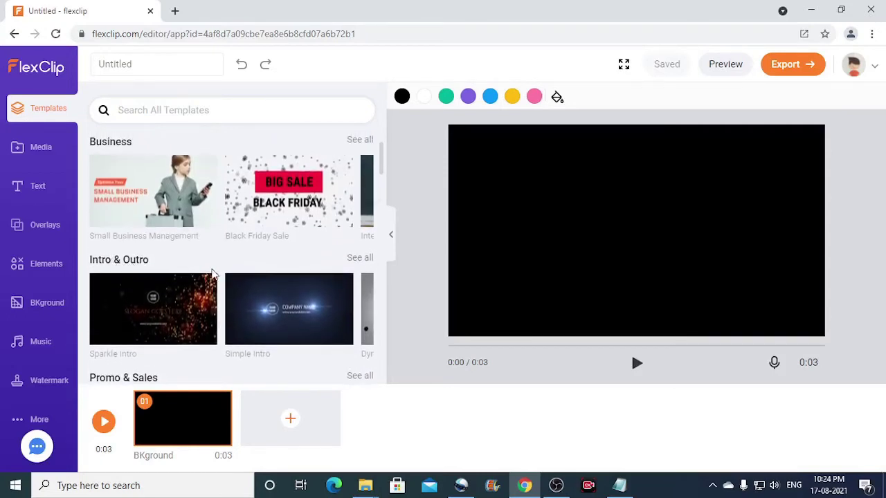
scroll(351, 367, "down", 2)
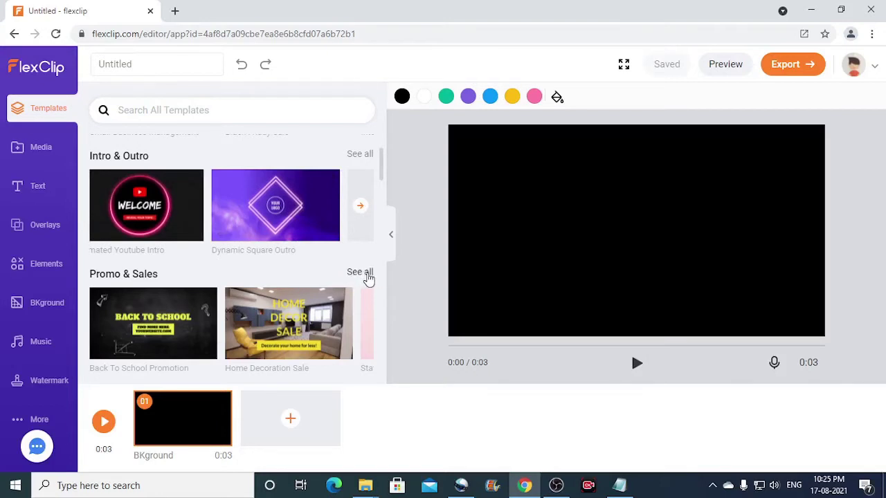
- Look through all Promo & Sales templates, then go back to the main template library
left_click(360, 272)
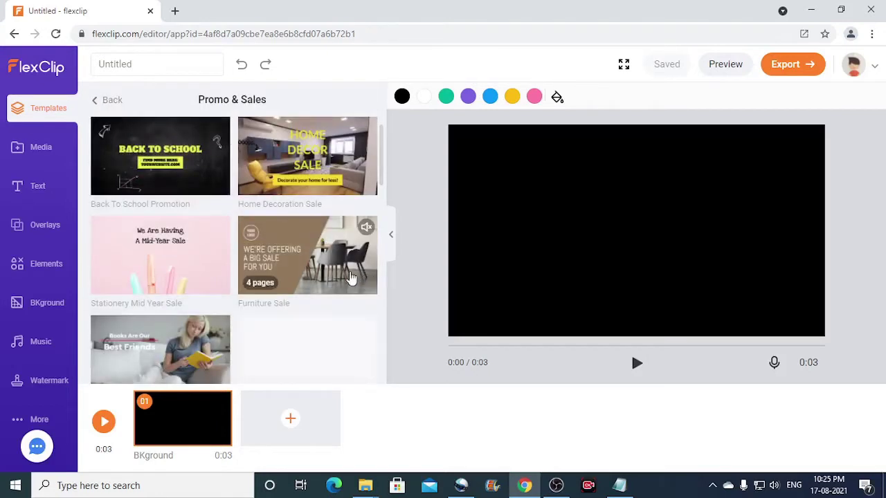
scroll(268, 234, "down", 3)
scroll(270, 234, "down", 5)
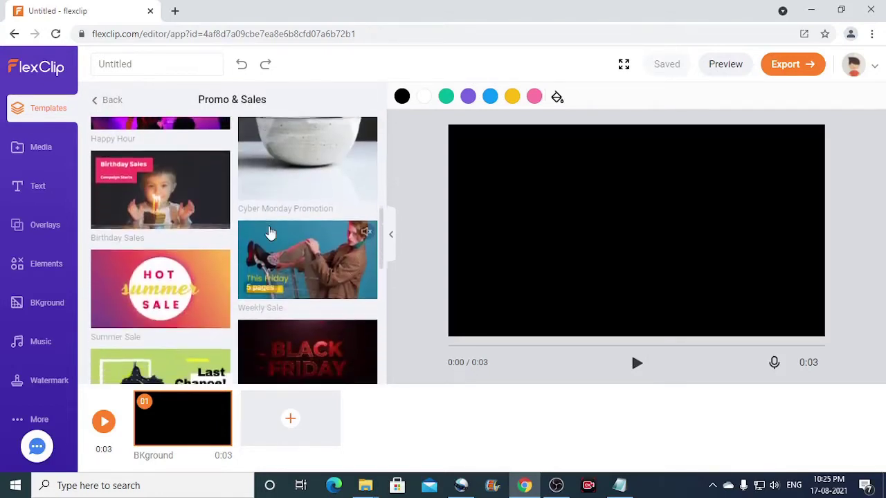
scroll(270, 230, "down", 5)
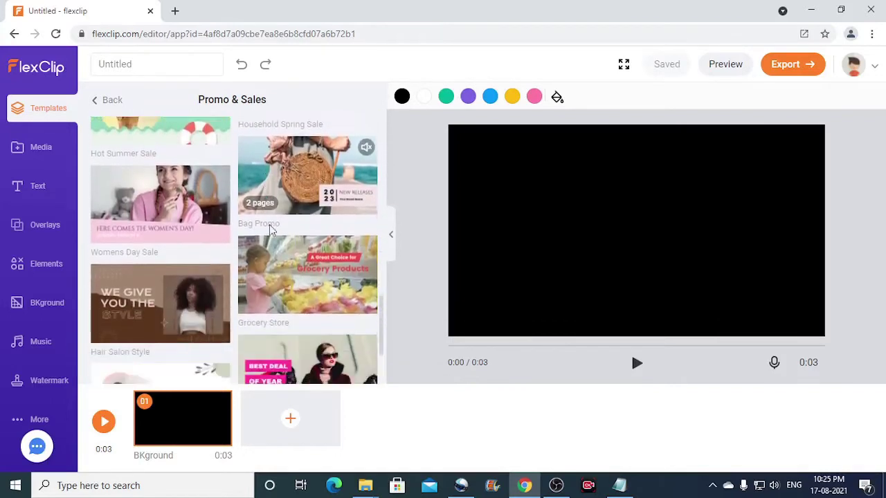
scroll(270, 232, "up", 5)
scroll(270, 231, "up", 6)
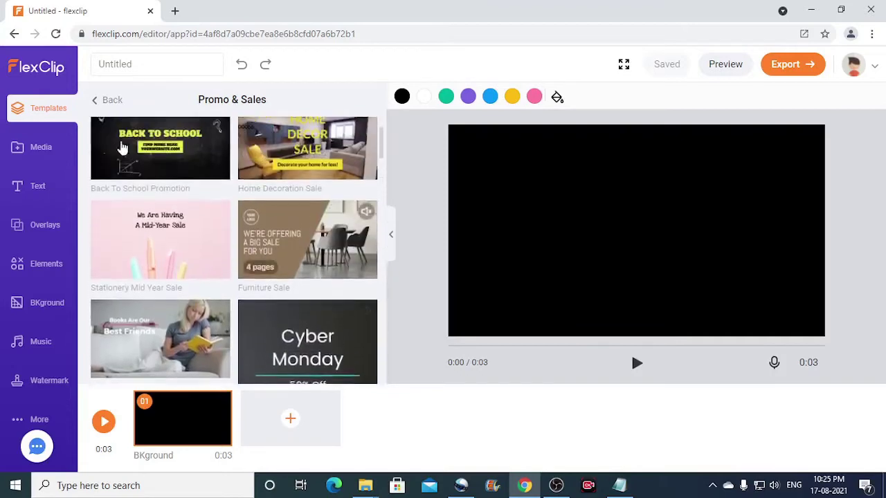
left_click(104, 100)
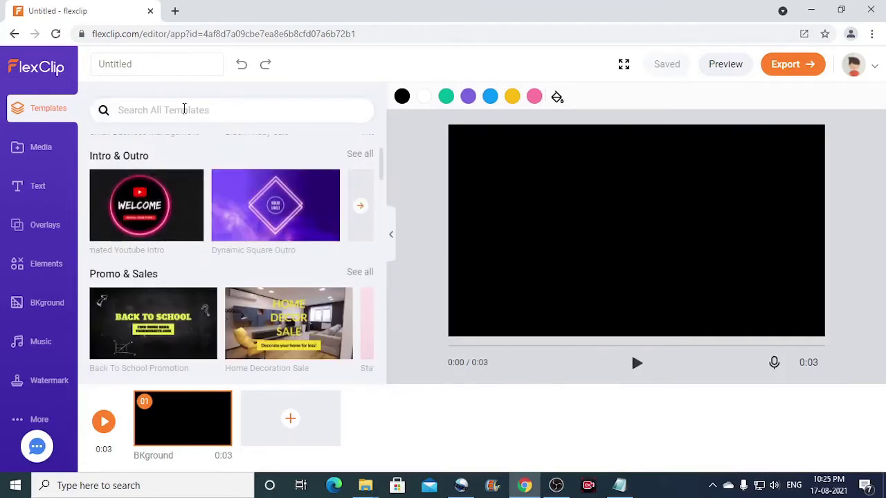
- Search the templates for 'intr' and scroll through the 337 intro results
left_click(185, 110)
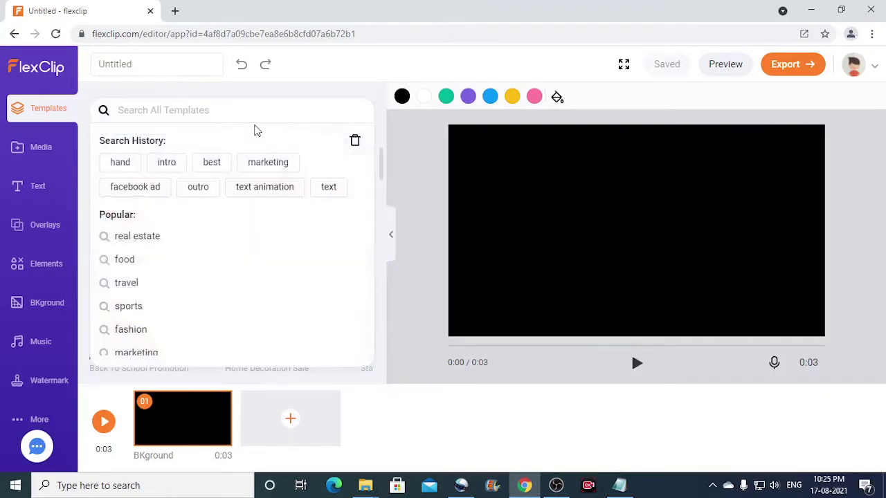
type("intro")
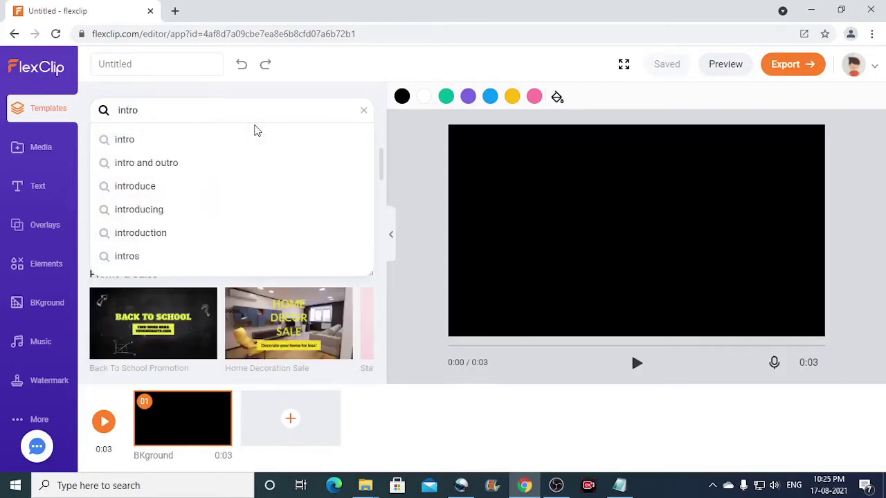
key("Return")
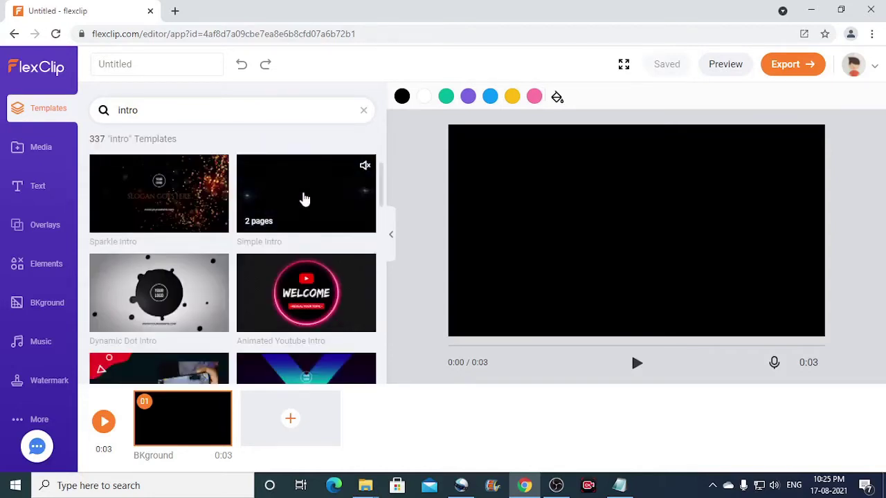
scroll(316, 270, "down", 3)
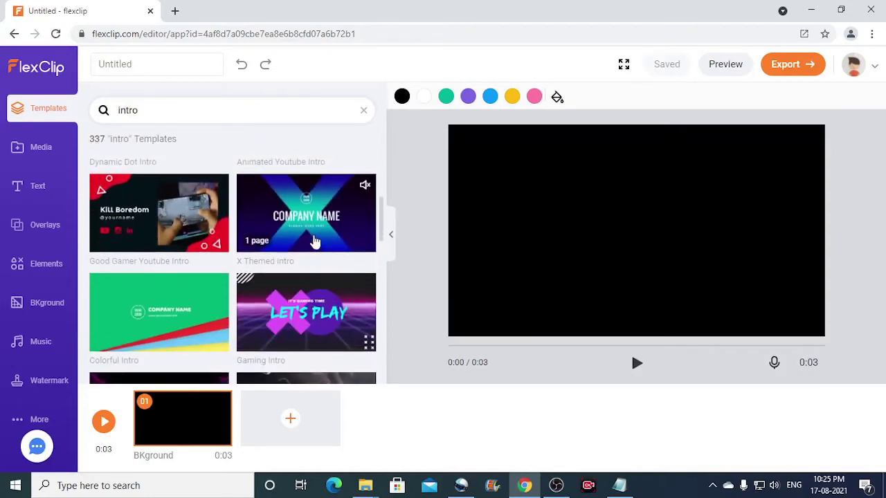
scroll(311, 233, "down", 2)
scroll(304, 239, "down", 2)
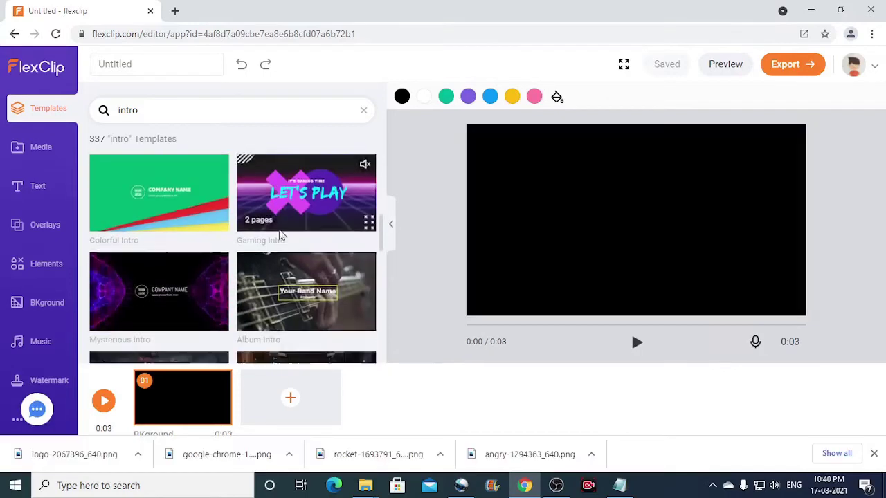
scroll(284, 228, "down", 1)
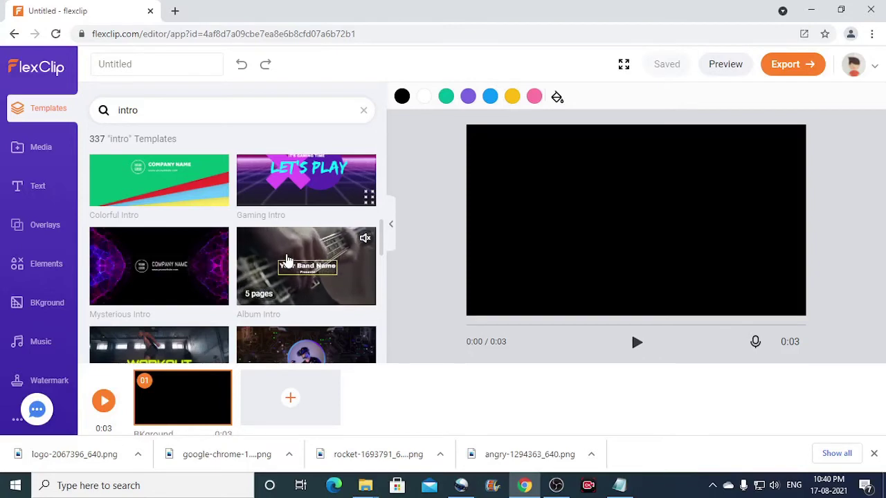
scroll(288, 260, "up", 1)
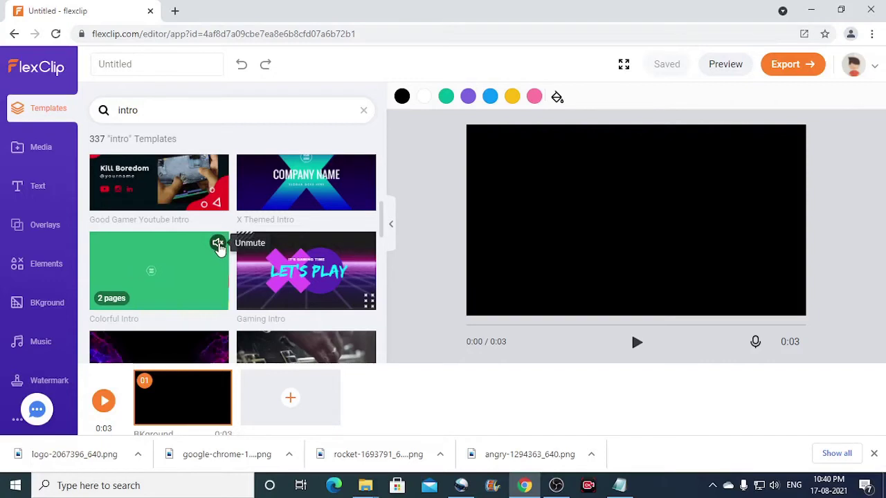
- Scroll the intro results until Reel Count Down Intro appears, and preview it
scroll(222, 273, "down", 2)
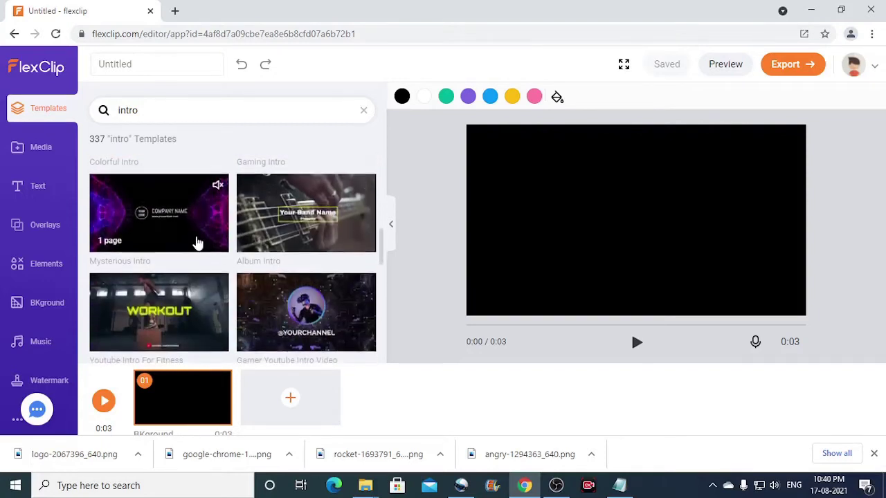
mouse_move(196, 295)
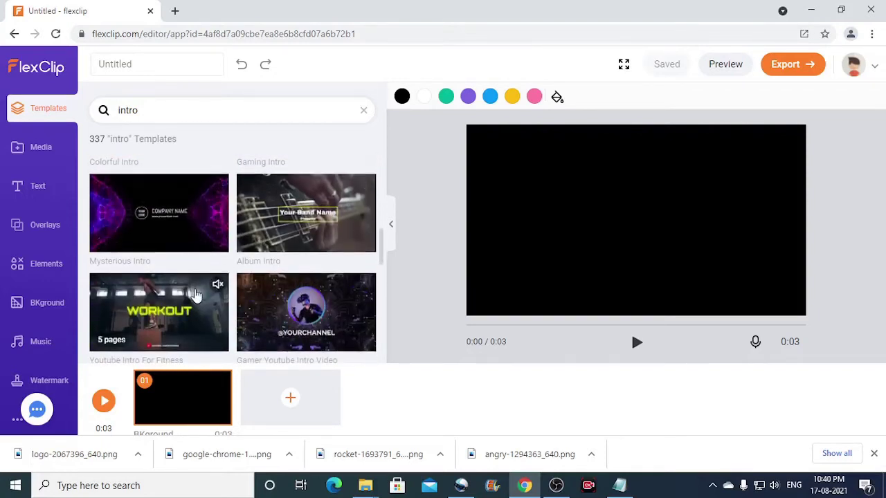
scroll(196, 295, "down", 3)
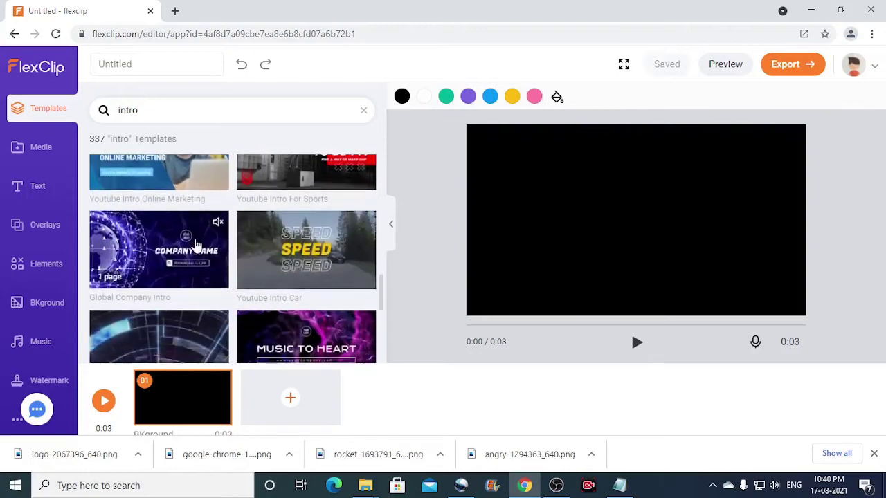
scroll(196, 246, "down", 3)
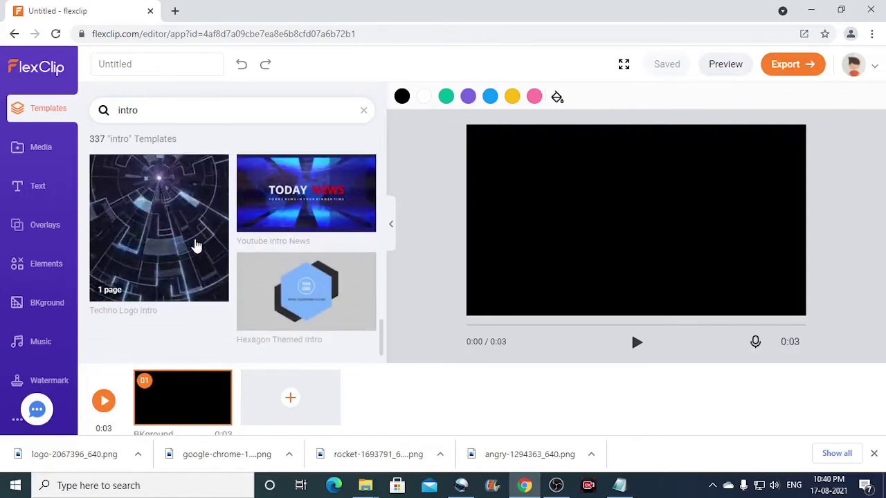
scroll(245, 247, "down", 2)
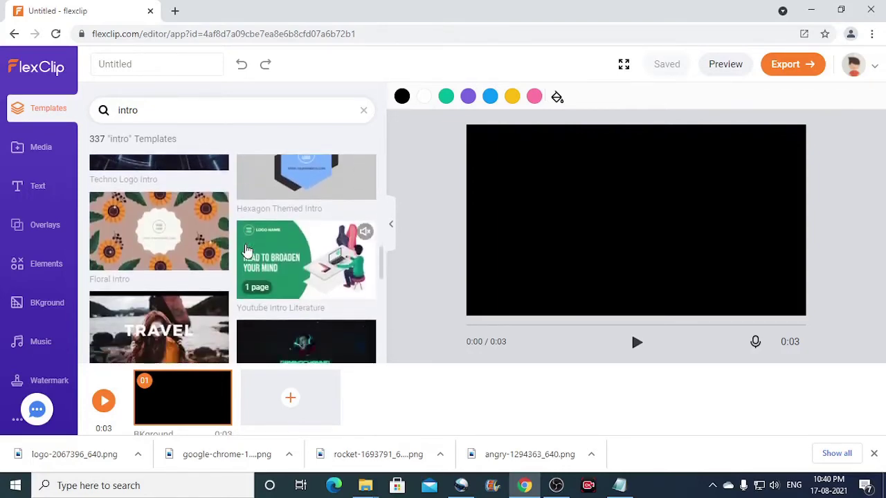
scroll(245, 250, "up", 5)
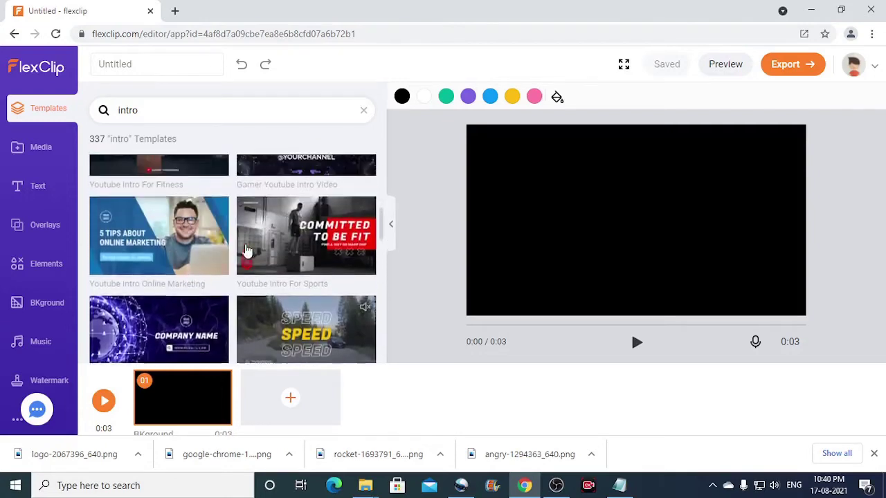
scroll(246, 251, "up", 5)
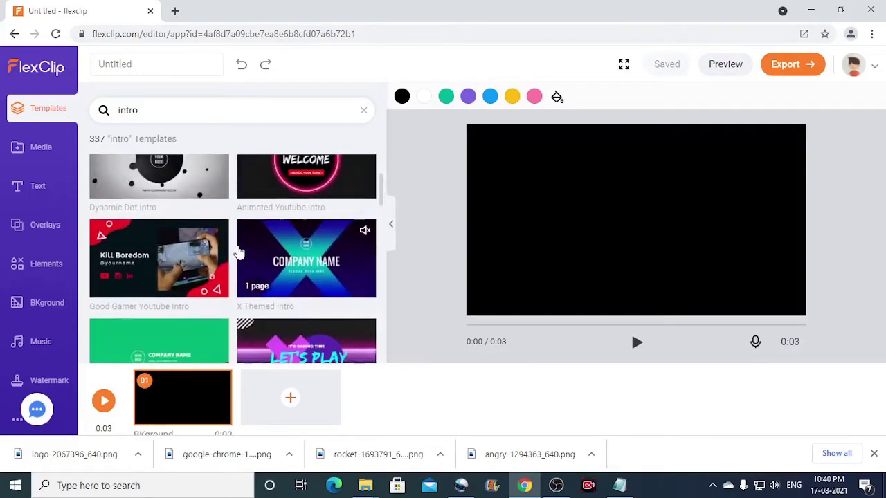
scroll(239, 251, "up", 2)
scroll(239, 250, "down", 3)
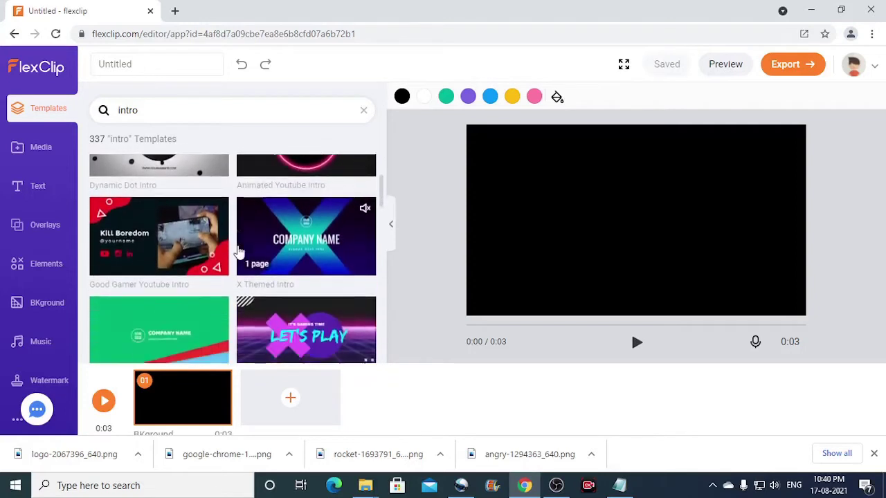
scroll(239, 251, "down", 8)
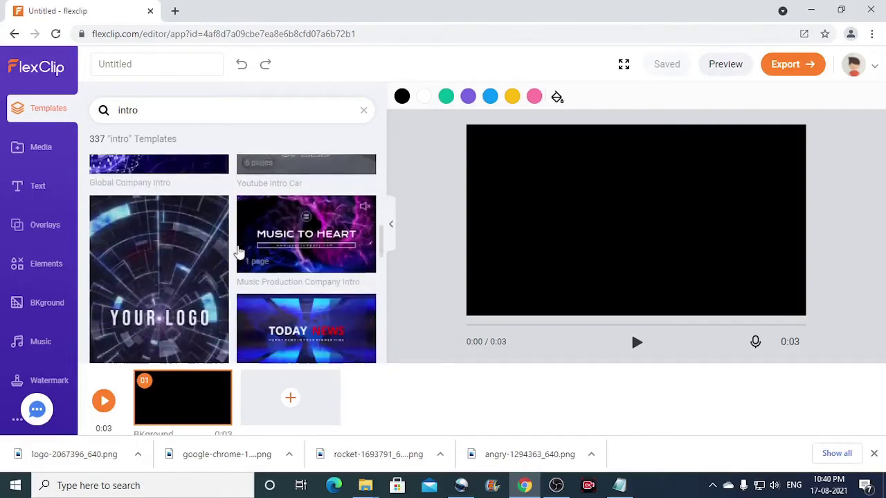
scroll(239, 250, "down", 6)
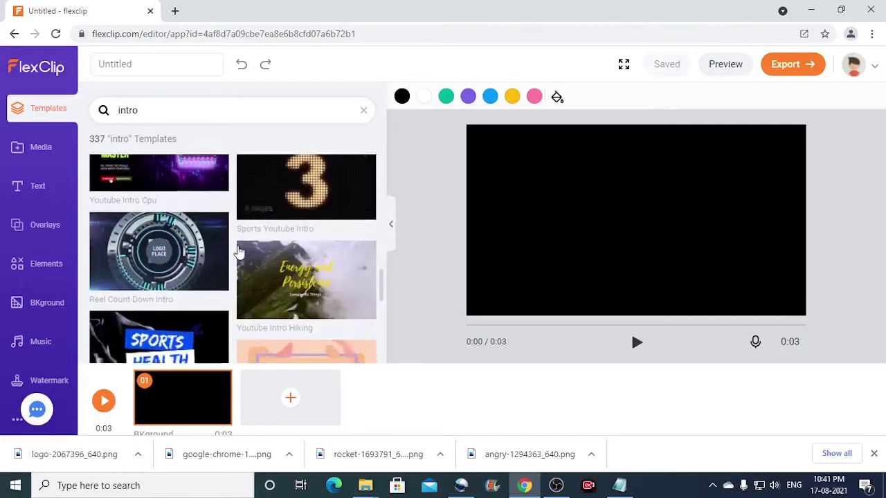
mouse_move(182, 243)
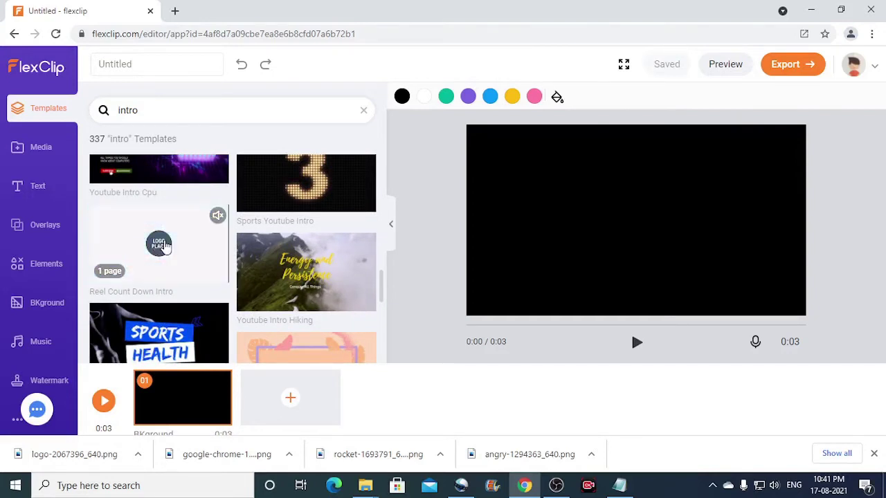
- Add Reel Count Down Intro as a new 6-second scene and delete black scene 01
left_click(161, 245)
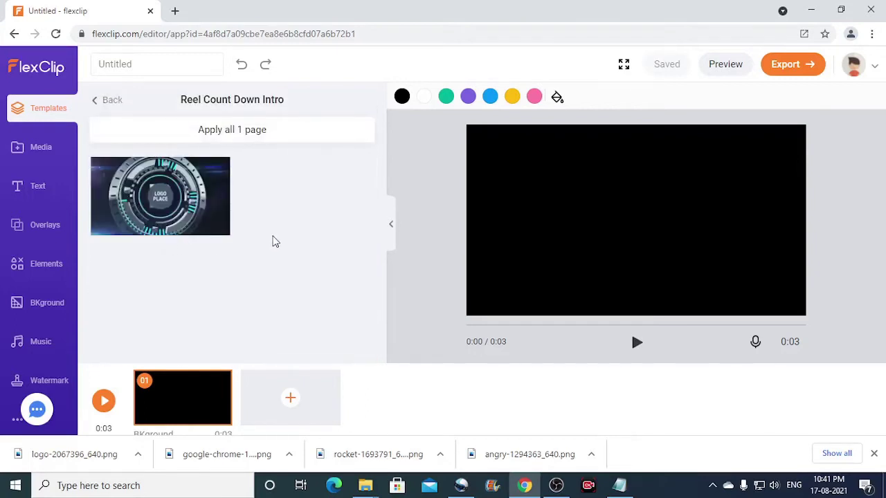
mouse_move(183, 204)
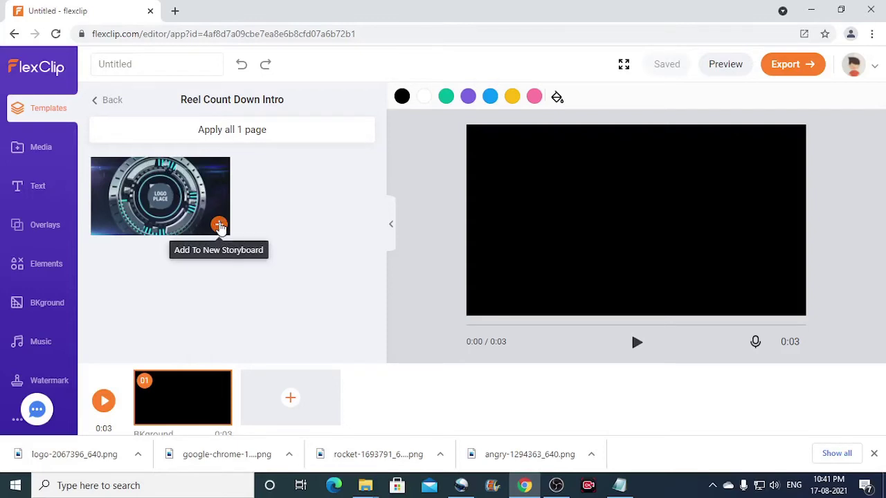
left_click(219, 225)
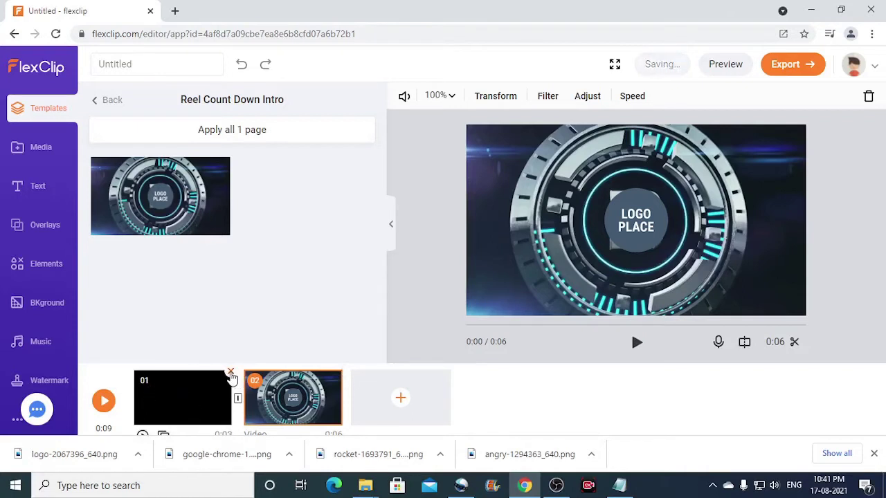
left_click(231, 374)
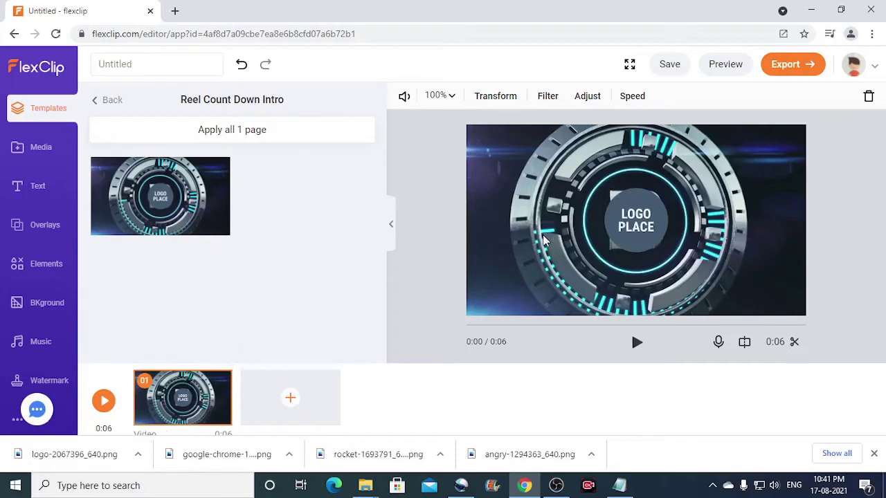
- Select the LOGO PLACE placeholder on the countdown preview and delete it
left_click(636, 210)
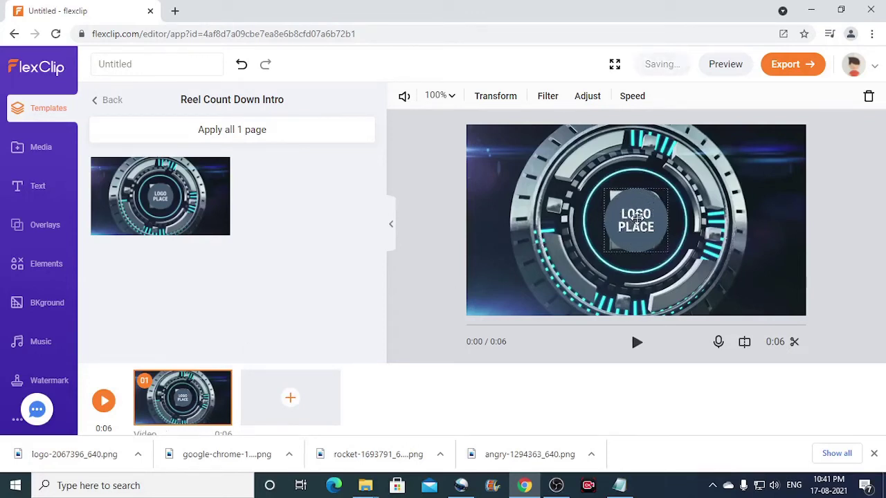
left_click(637, 219)
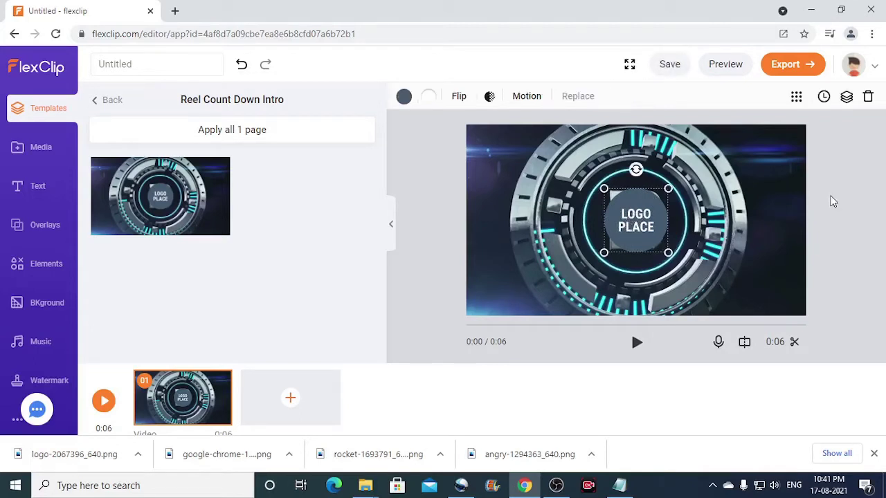
left_click(822, 203)
left_click(654, 221)
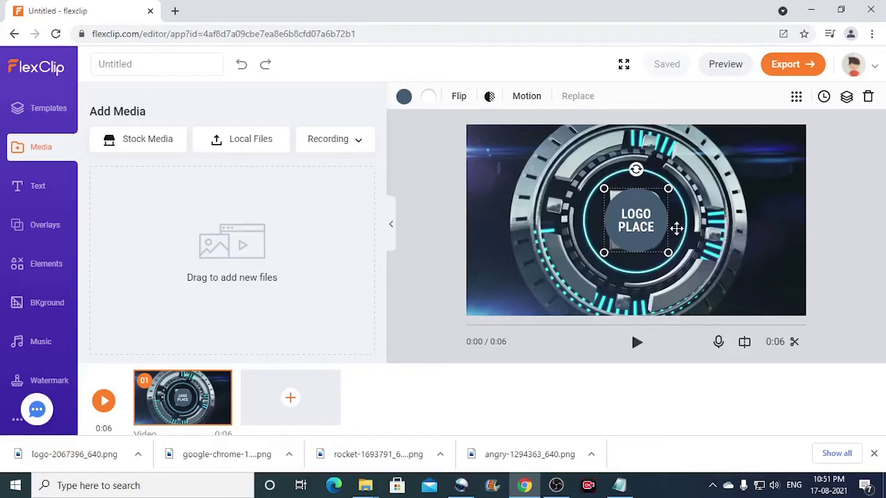
key("Delete")
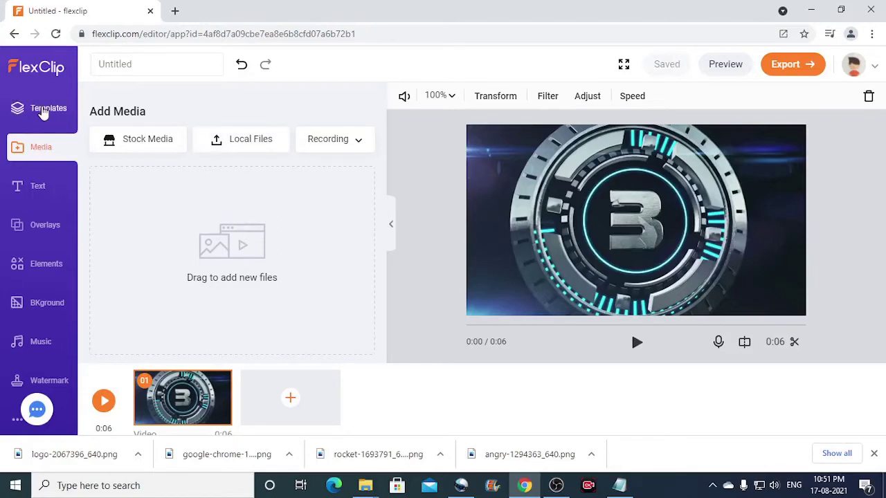
- Upload angry-1294363_640.png from Local Files into the Media library
left_click(43, 111)
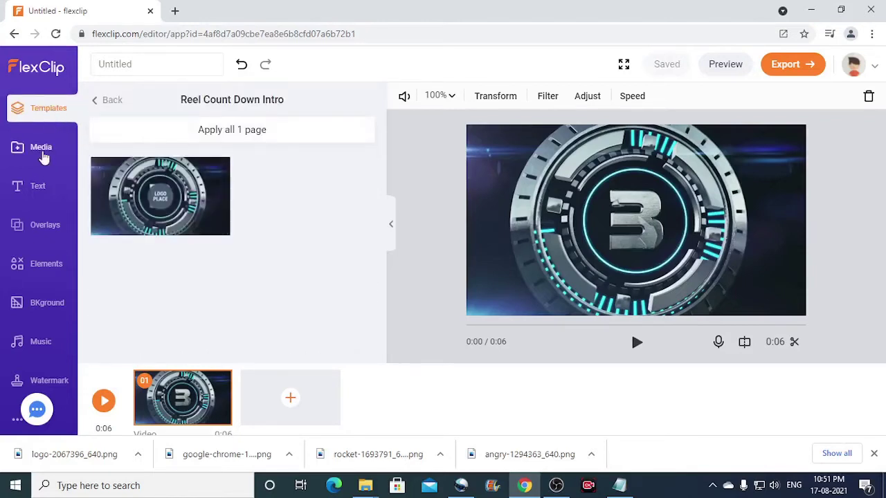
left_click(41, 151)
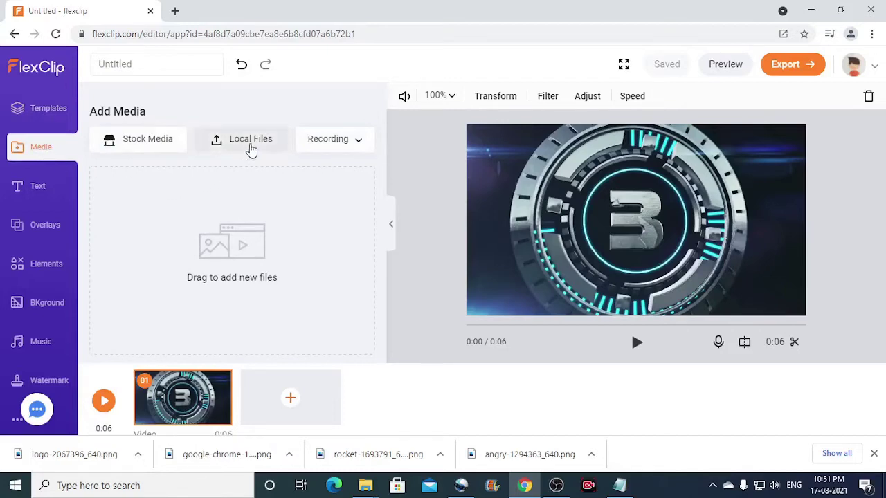
left_click(251, 146)
left_click(164, 119)
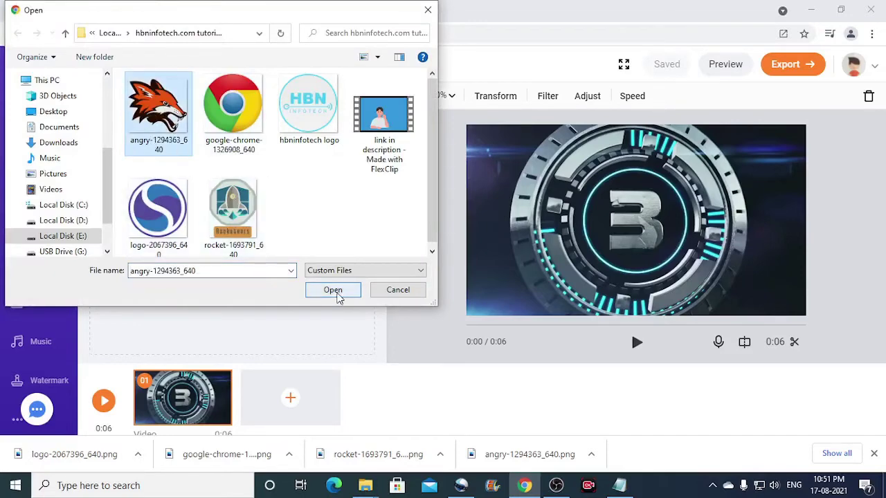
left_click(345, 293)
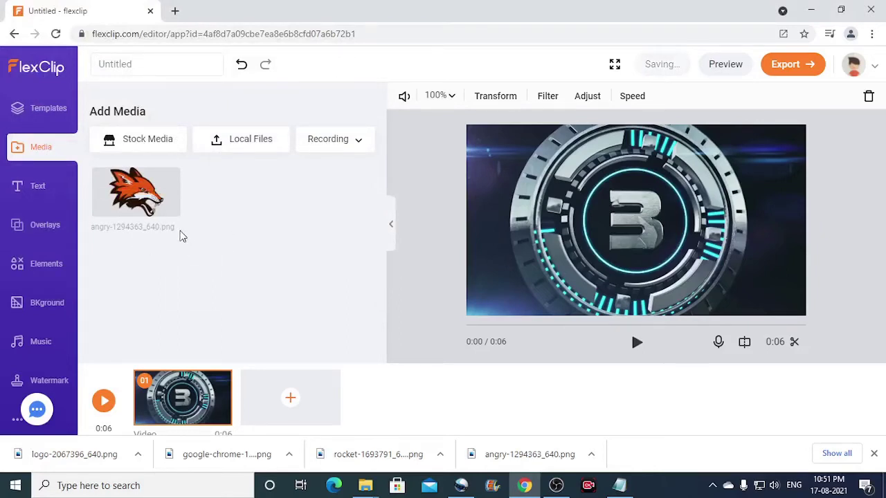
mouse_move(128, 183)
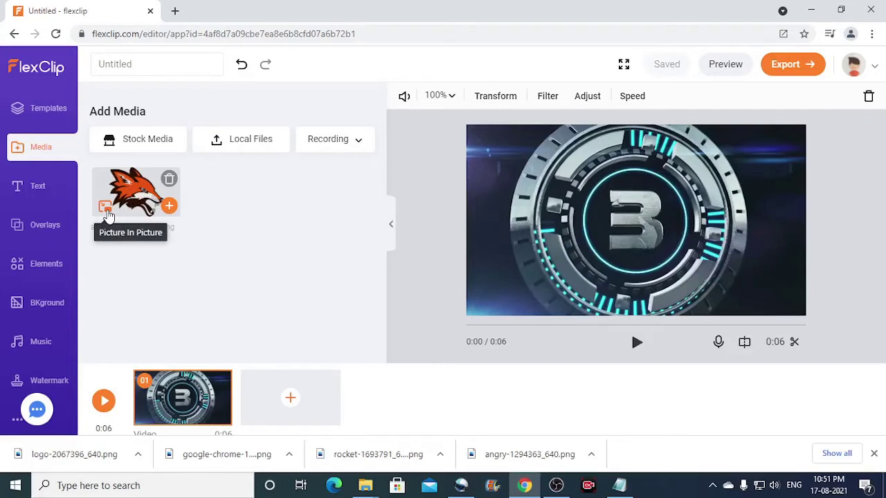
left_click(169, 206)
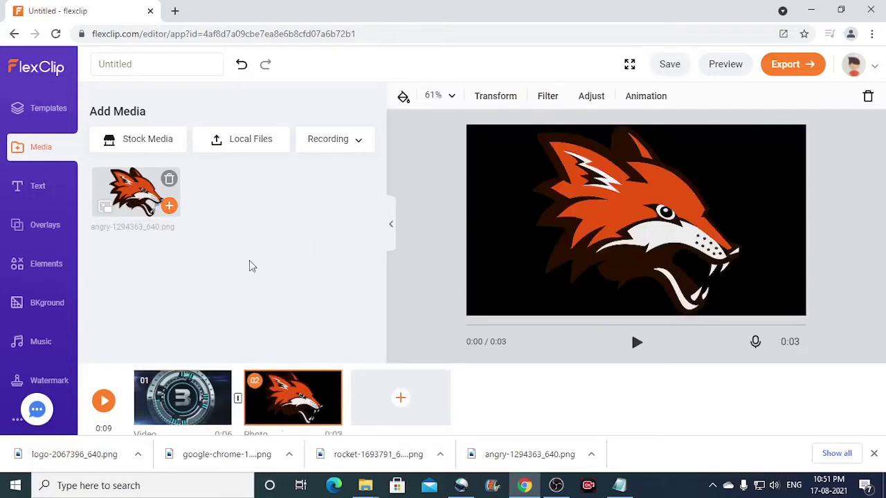
mouse_move(262, 393)
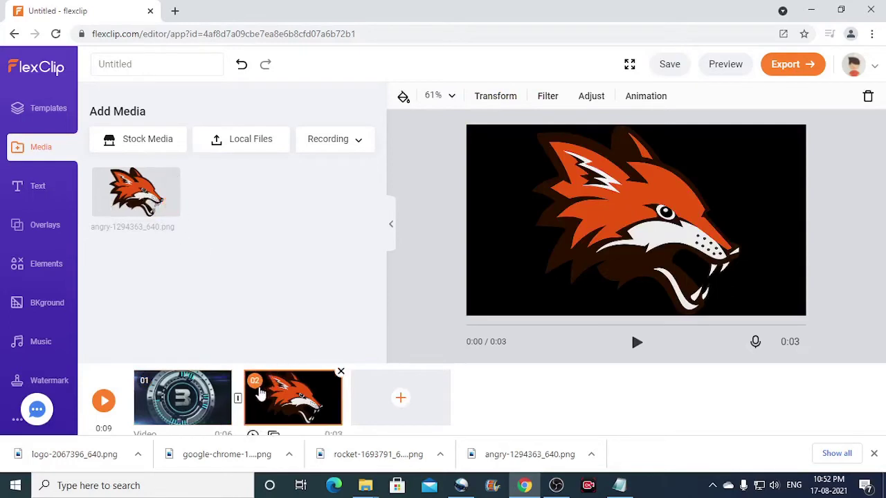
left_click(340, 373)
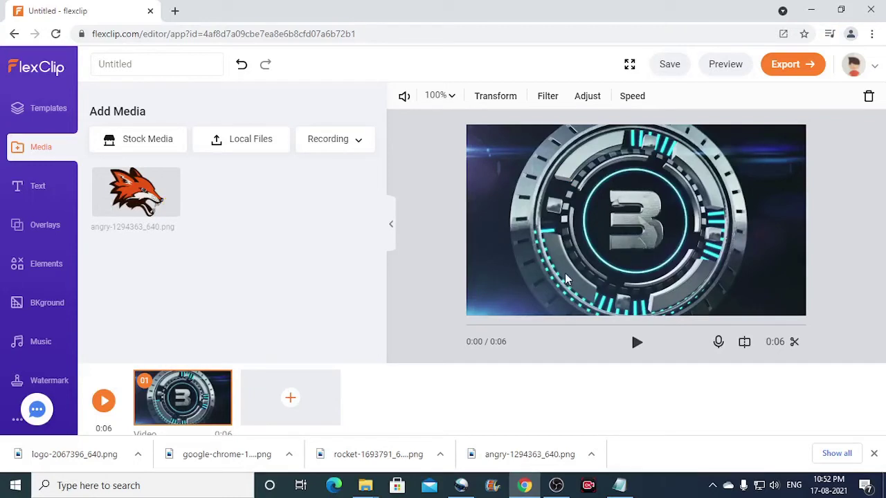
mouse_move(133, 205)
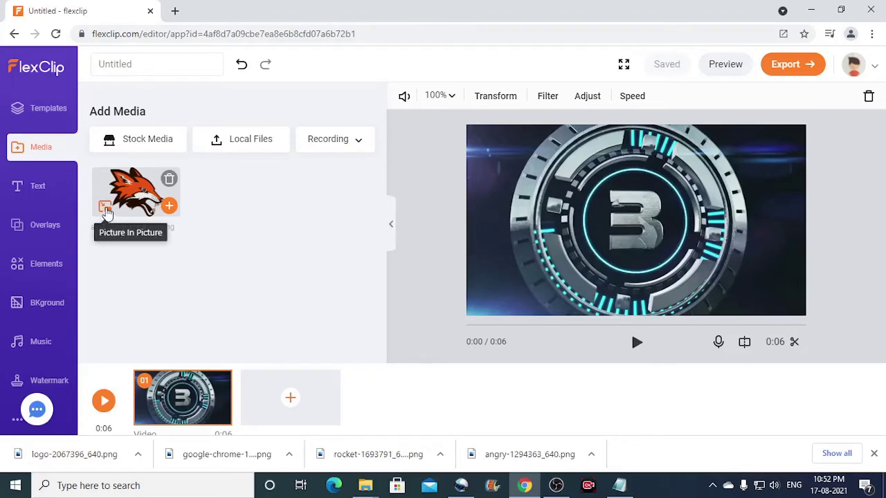
- Overlay the fox image picture-in-picture, shrink it, centre it inside the ring, and preview
left_click(105, 209)
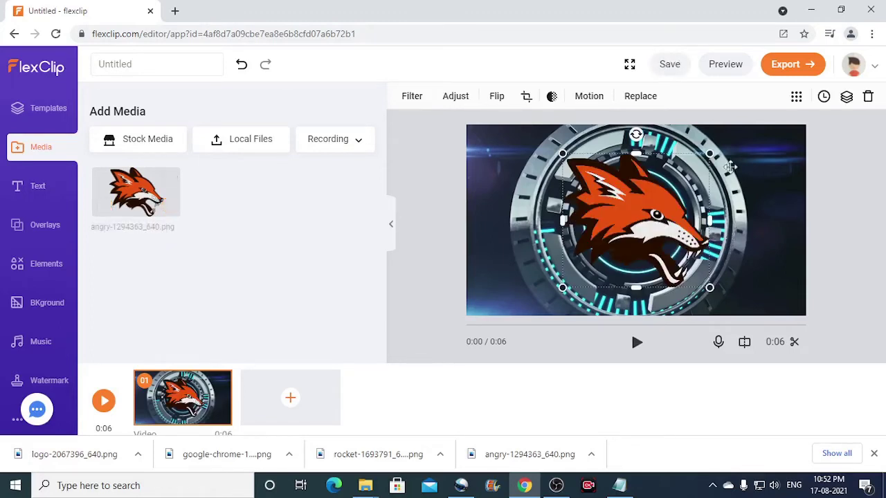
left_click_drag(710, 154, 642, 205)
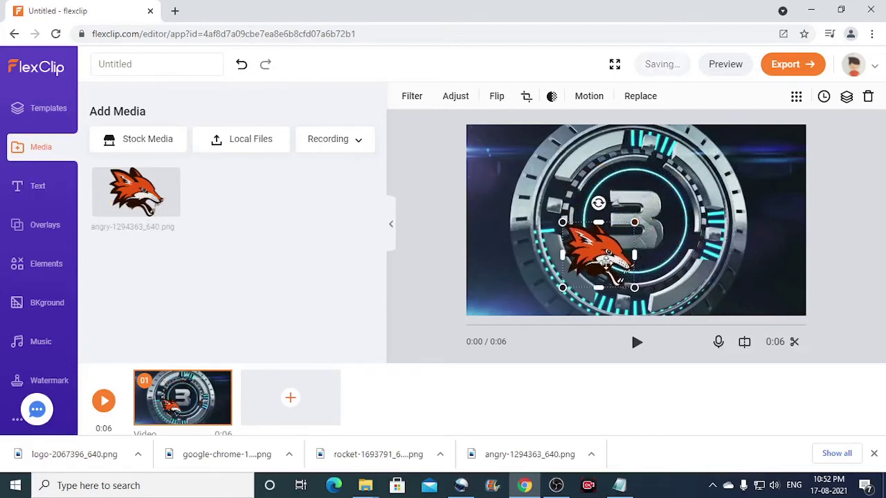
left_click_drag(611, 256, 644, 225)
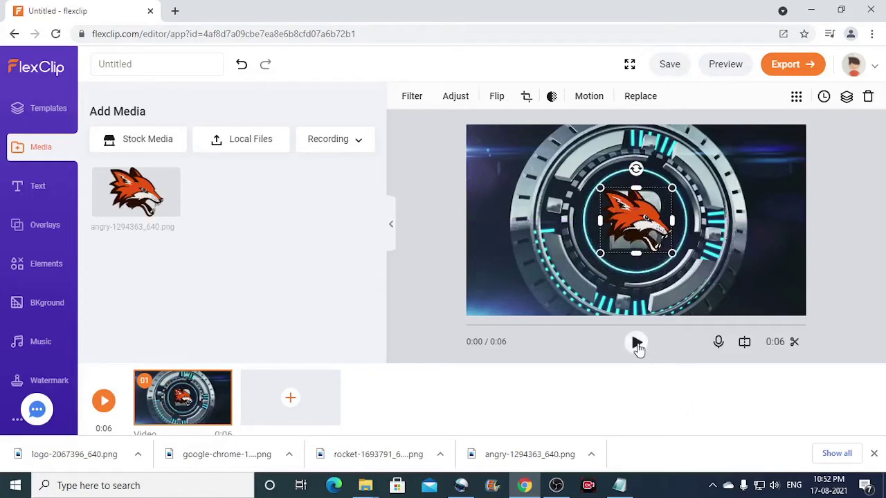
left_click(637, 343)
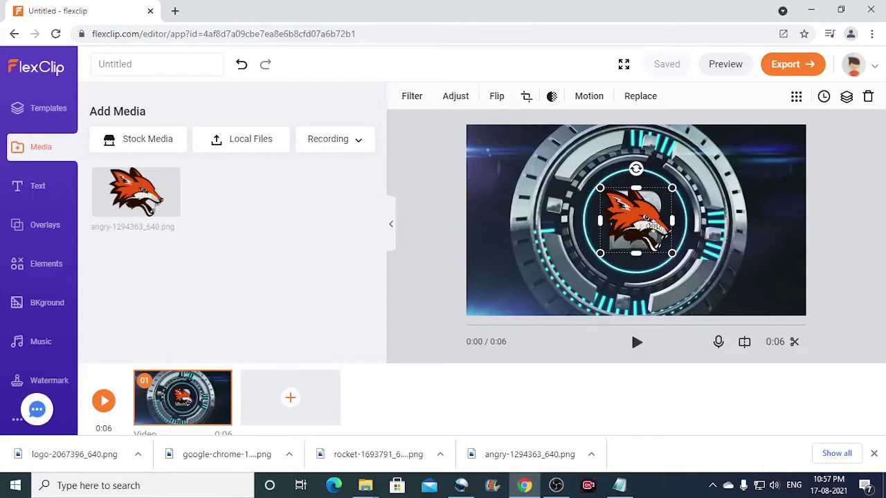
left_click(830, 234)
left_click(652, 225)
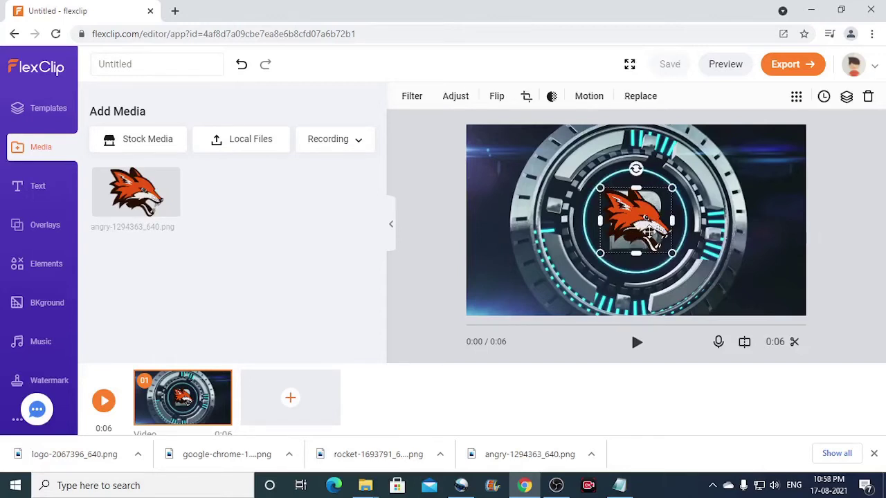
- In Adjust Time, set the fox logo's start to about 0:03.10
left_click(824, 98)
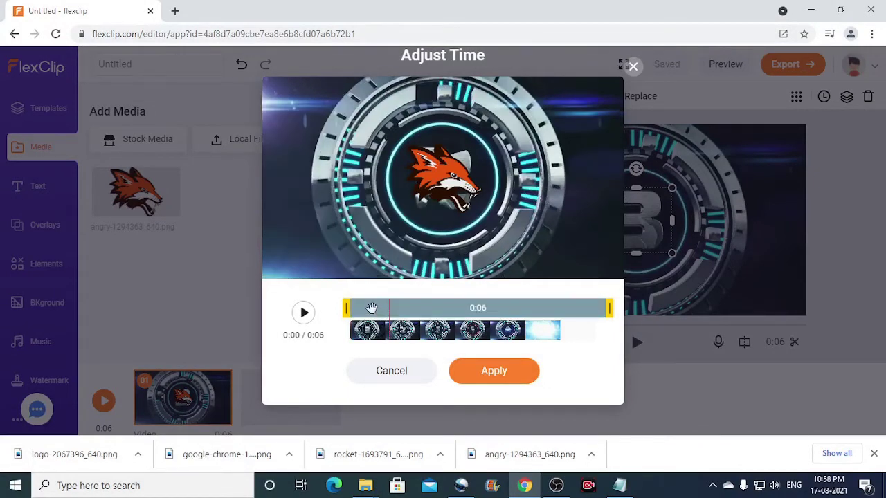
left_click(303, 313)
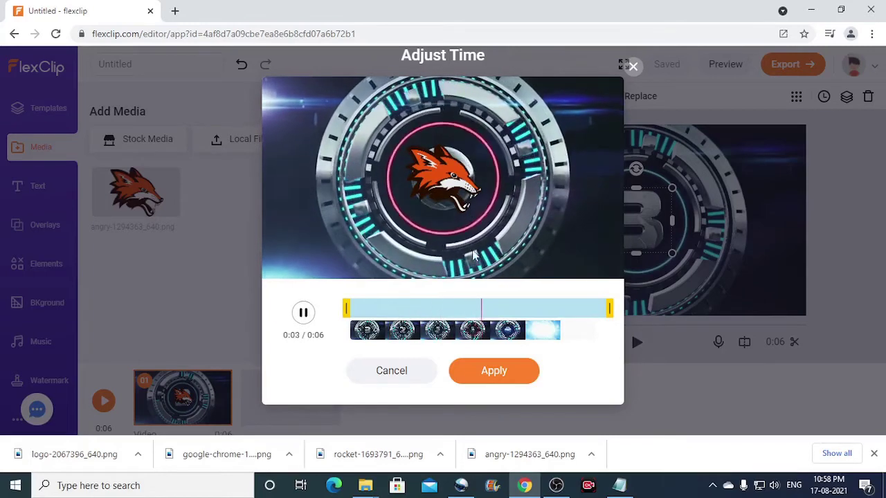
left_click(303, 312)
left_click(496, 332)
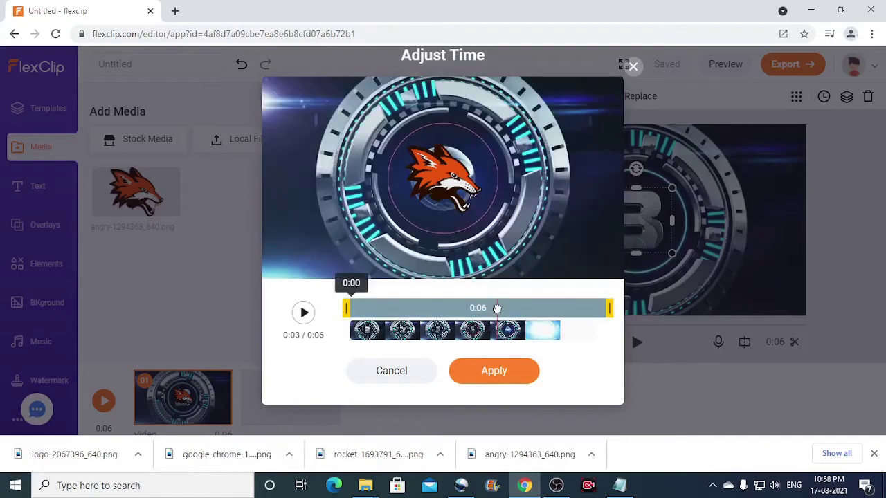
left_click(474, 332)
left_click_drag(474, 335, 493, 334)
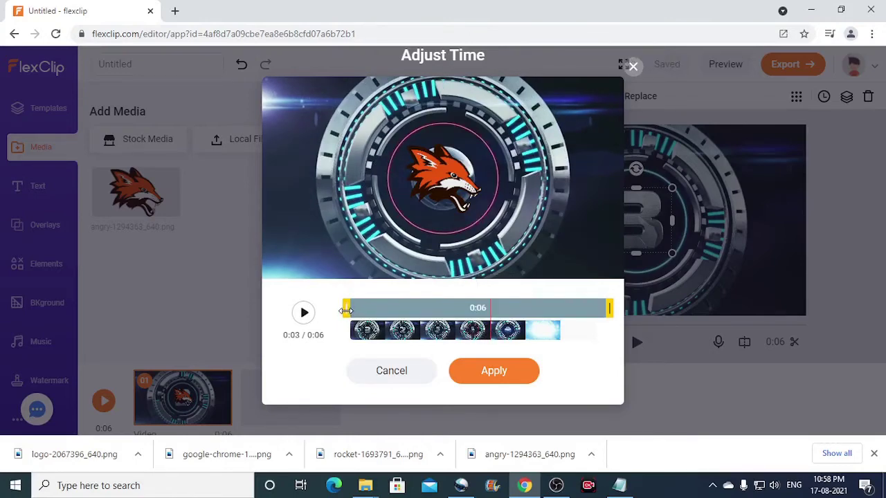
left_click_drag(346, 311, 493, 309)
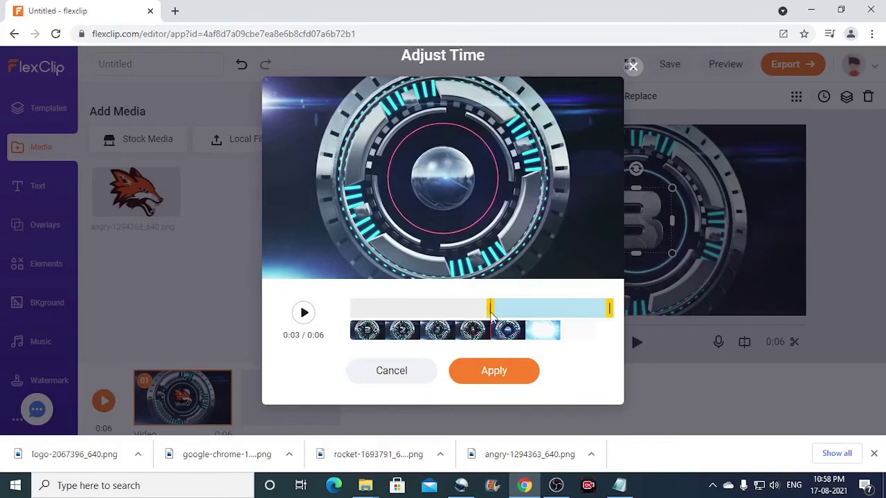
left_click_drag(490, 310, 484, 310)
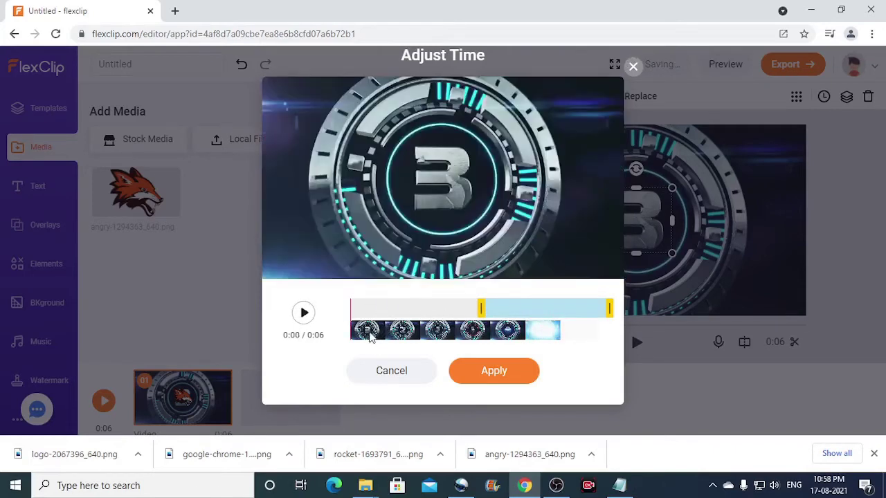
- Preview the timing, move the logo's start slightly earlier, and apply it
left_click(303, 313)
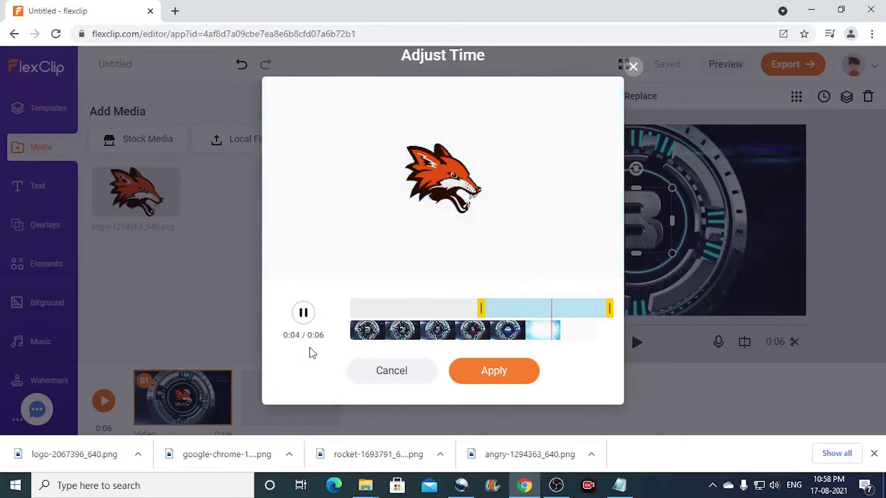
left_click(303, 314)
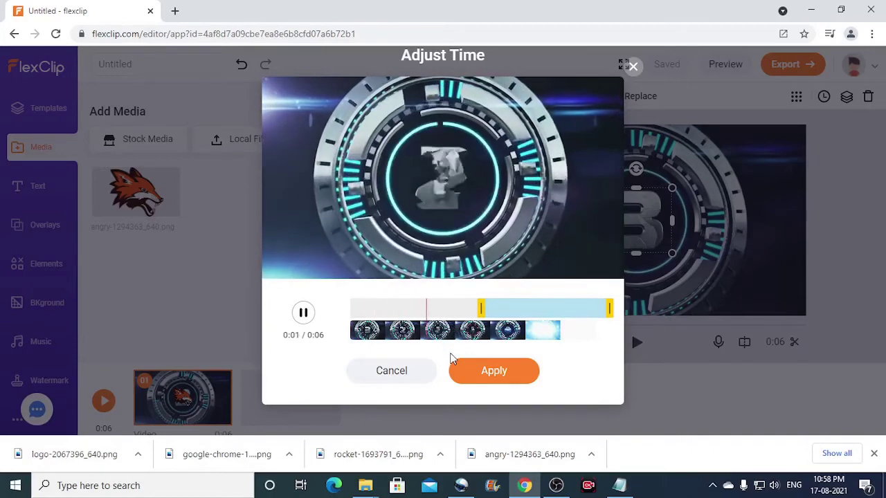
left_click(306, 315)
left_click_drag(481, 315, 459, 315)
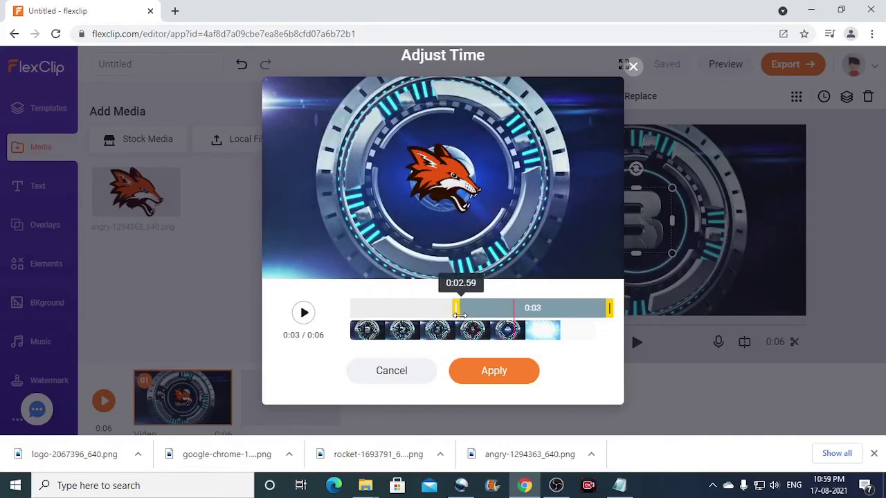
left_click(361, 310)
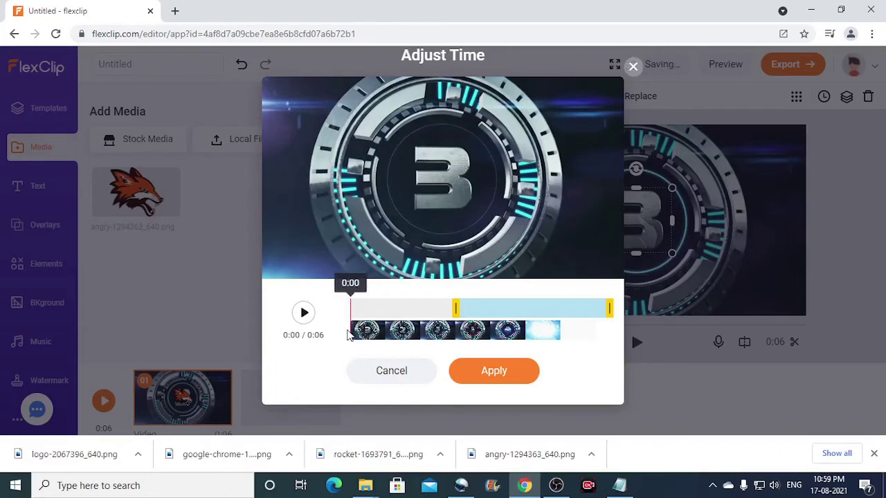
left_click(304, 313)
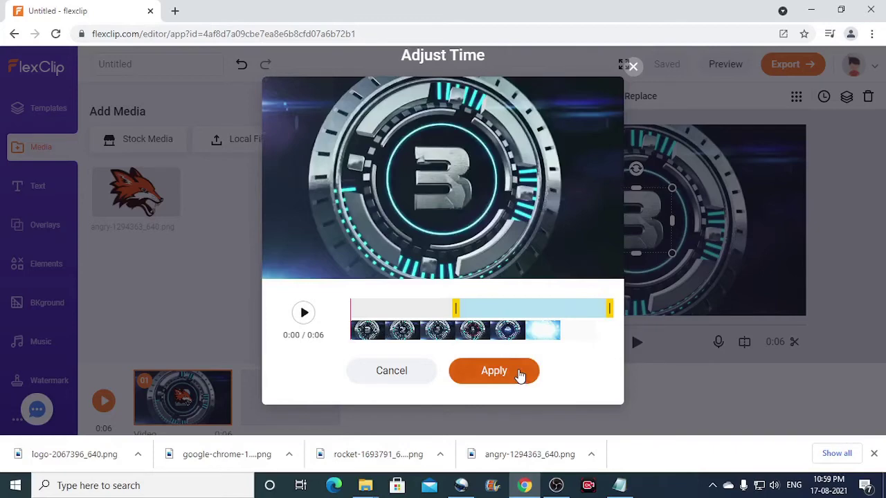
left_click(494, 371)
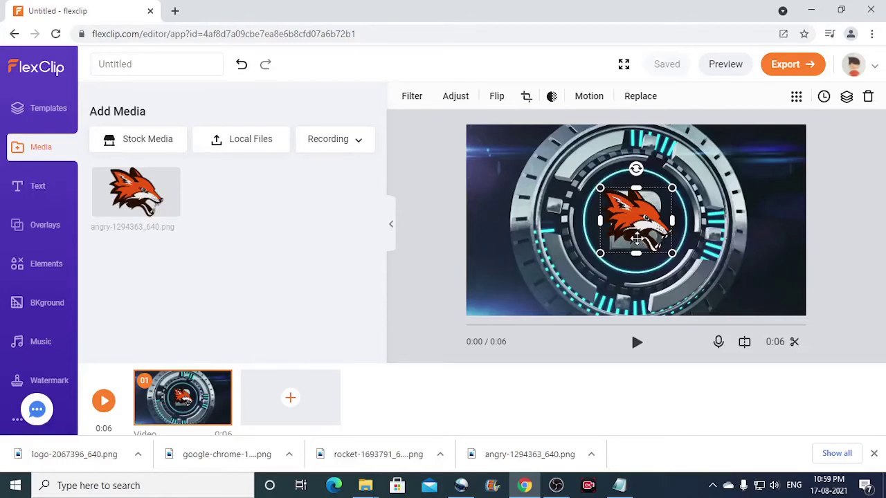
- Apply the Anticlockwise Rotate In & Out motion to the fox logo and preview it
left_click(599, 102)
scroll(270, 188, "down", 3)
scroll(270, 187, "down", 2)
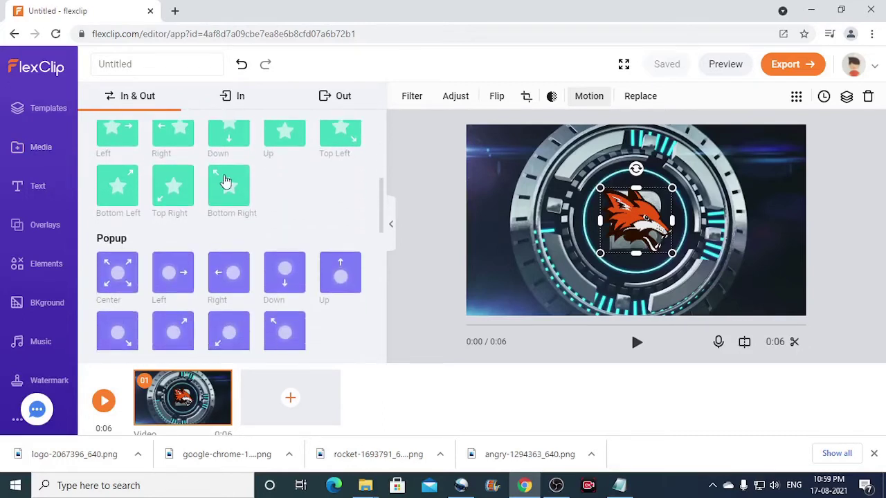
scroll(228, 182, "down", 1)
scroll(224, 180, "down", 4)
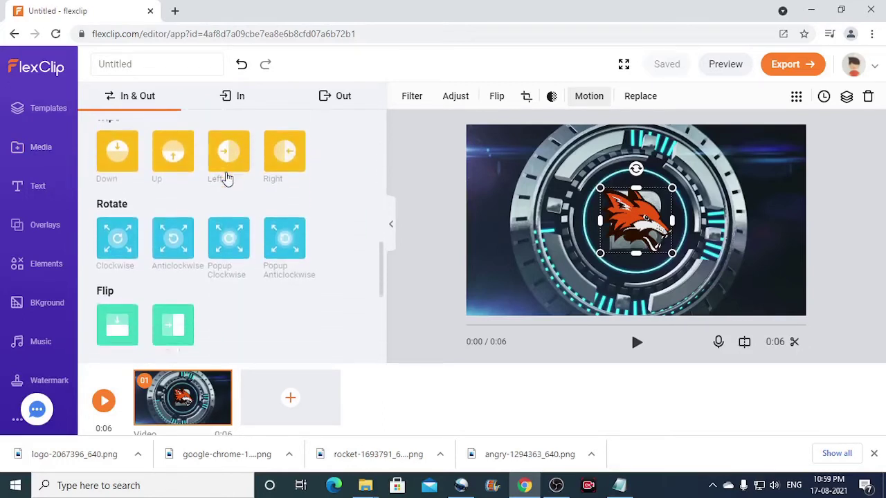
scroll(237, 261, "up", 3)
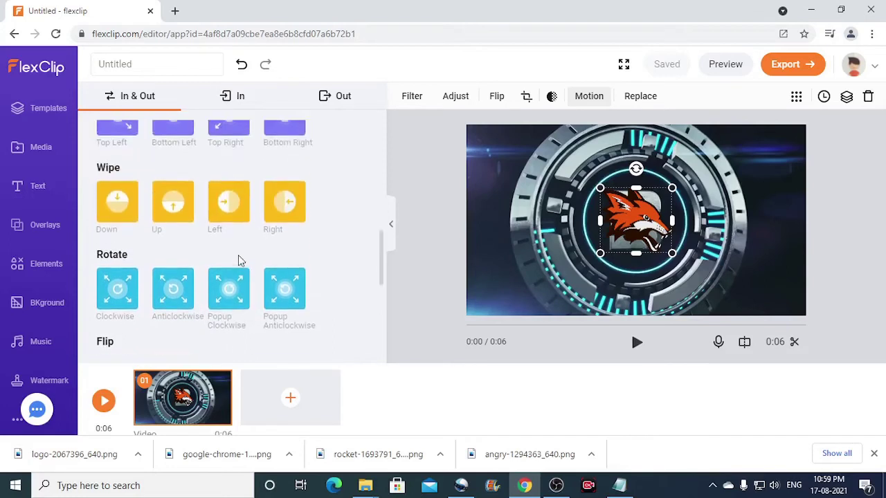
left_click(175, 302)
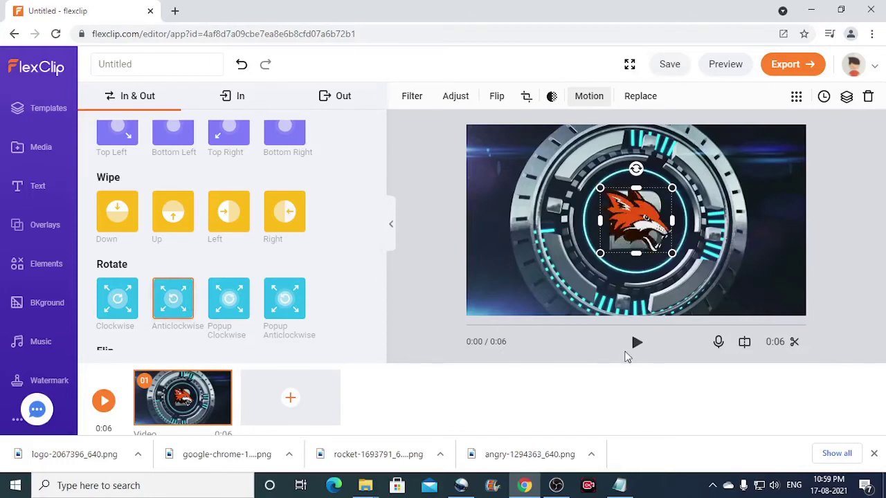
left_click(637, 344)
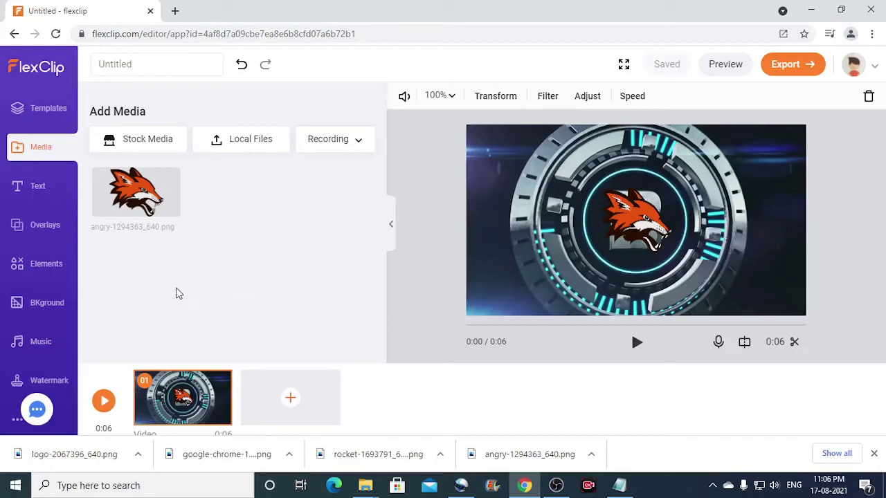
- Browse the stock music library and open the Essential Classical Music collection
left_click(40, 344)
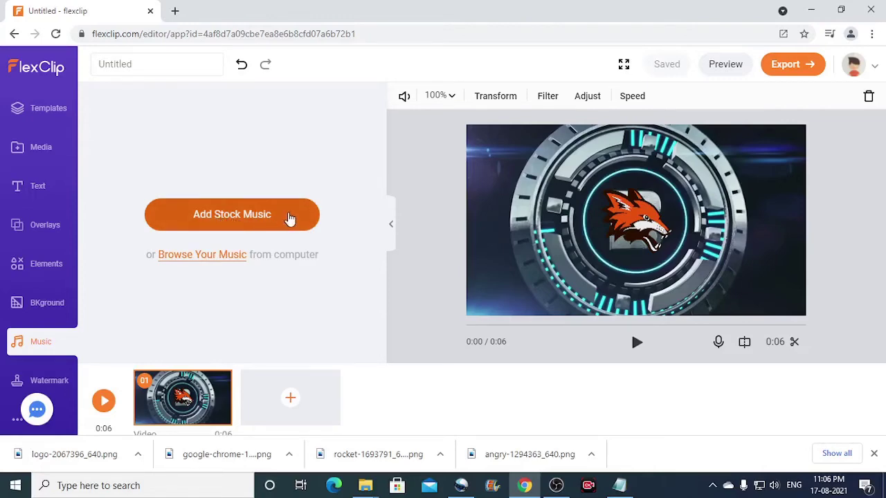
left_click(290, 219)
scroll(482, 231, "down", 1)
scroll(482, 230, "down", 1)
scroll(509, 239, "down", 1)
scroll(515, 256, "down", 3)
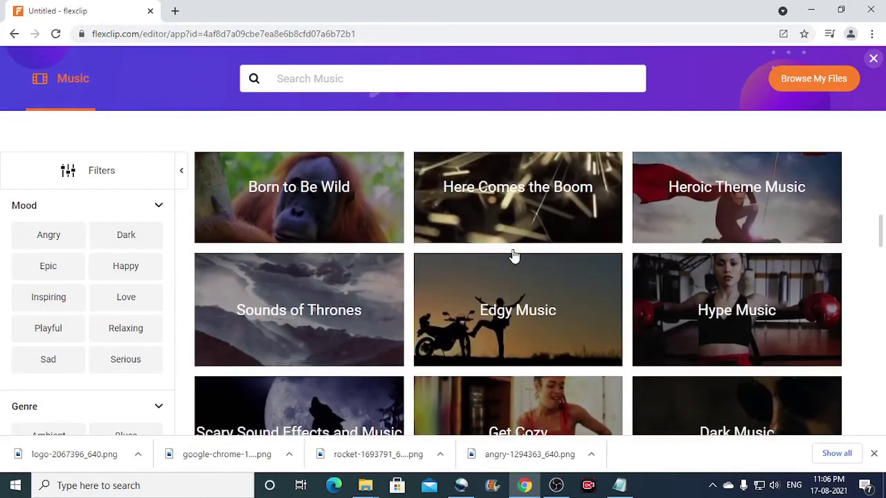
scroll(514, 256, "down", 2)
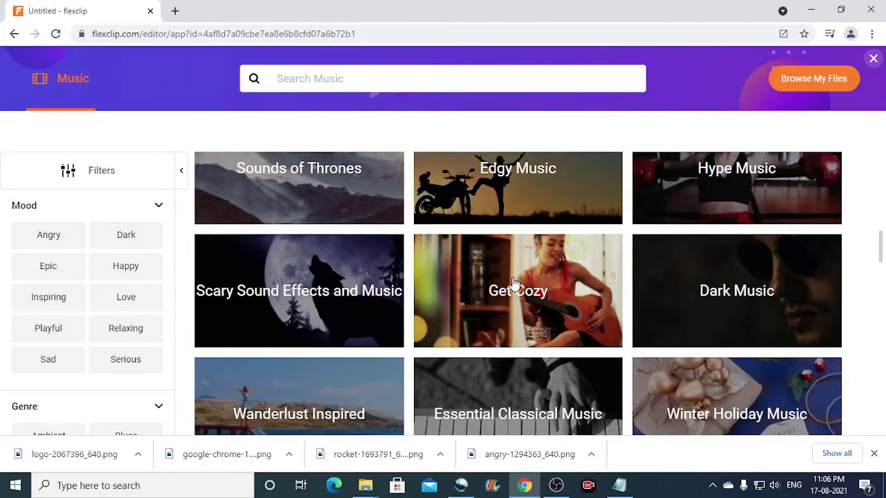
scroll(514, 284, "down", 1)
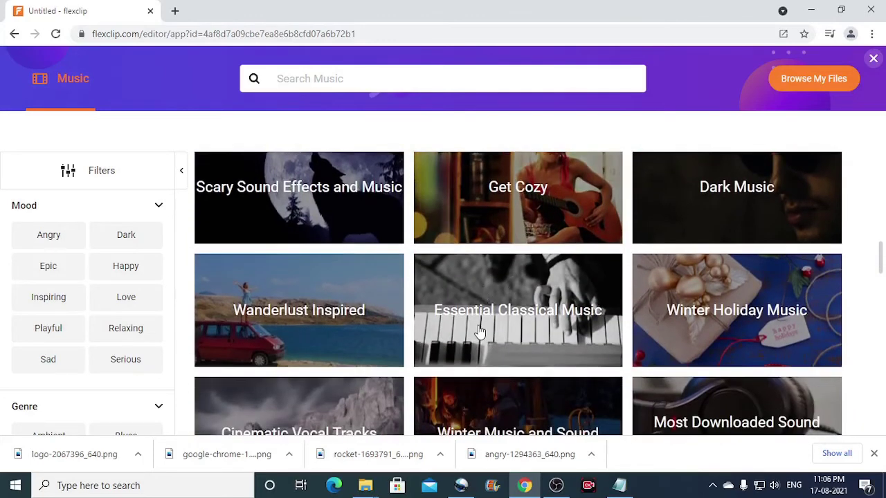
scroll(518, 301, "down", 1)
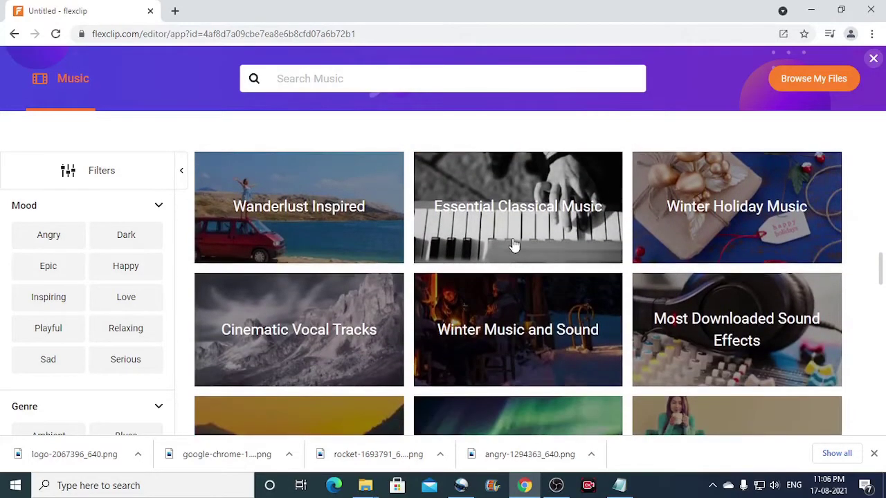
left_click(509, 227)
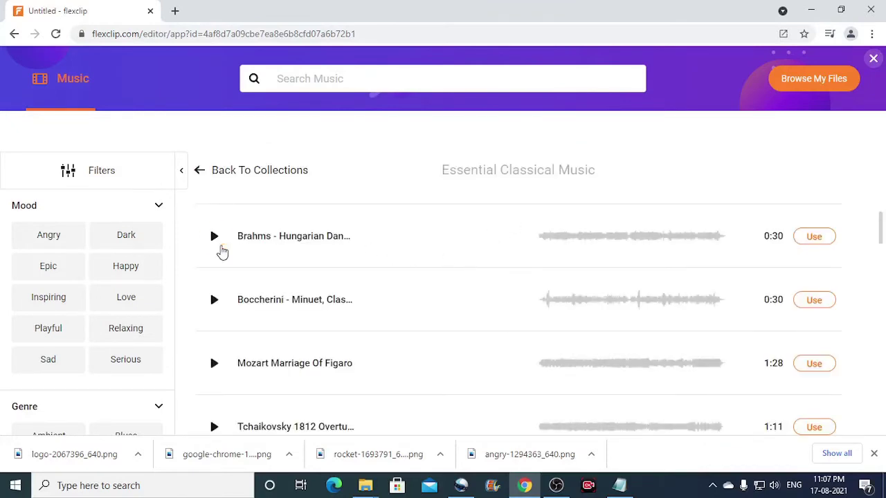
- Preview the Brahms and Boccherini tracks, then use Boccherini - Minuet, Classical
left_click(217, 242)
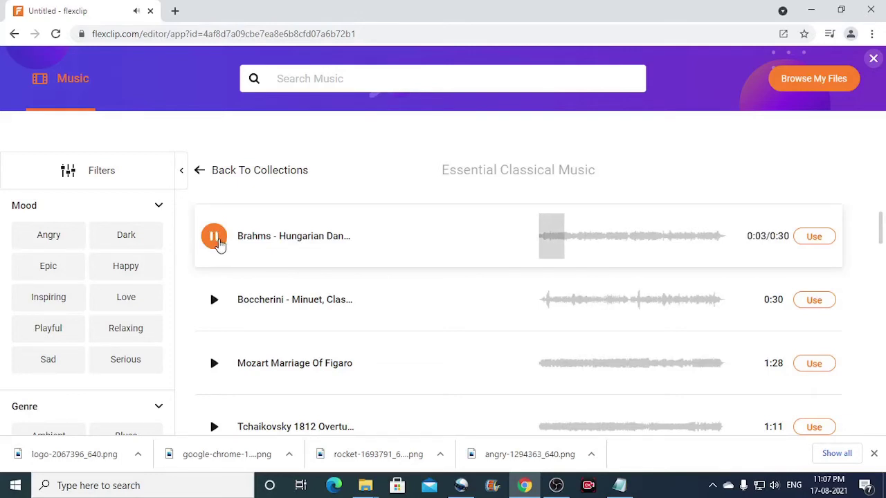
left_click(215, 239)
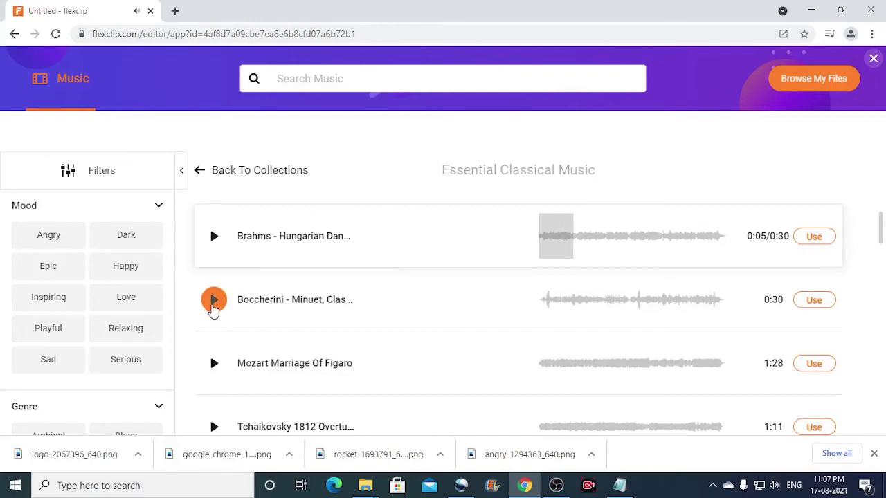
left_click(212, 305)
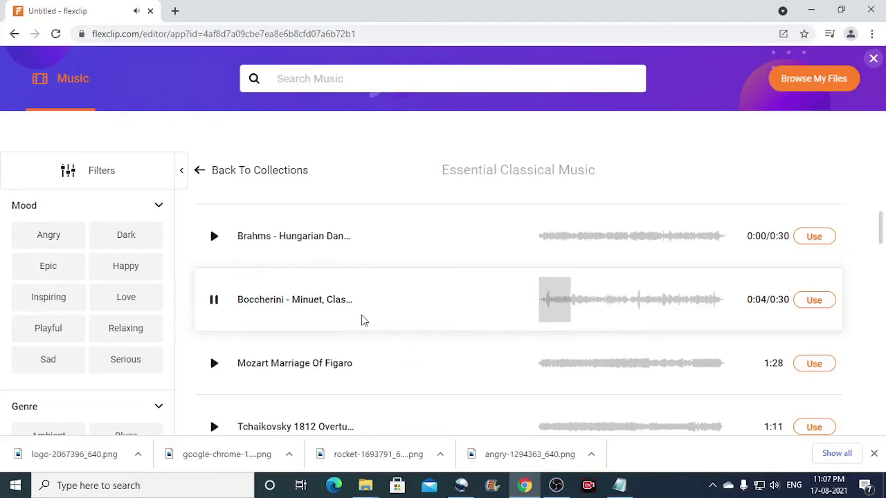
scroll(321, 289, "down", 3)
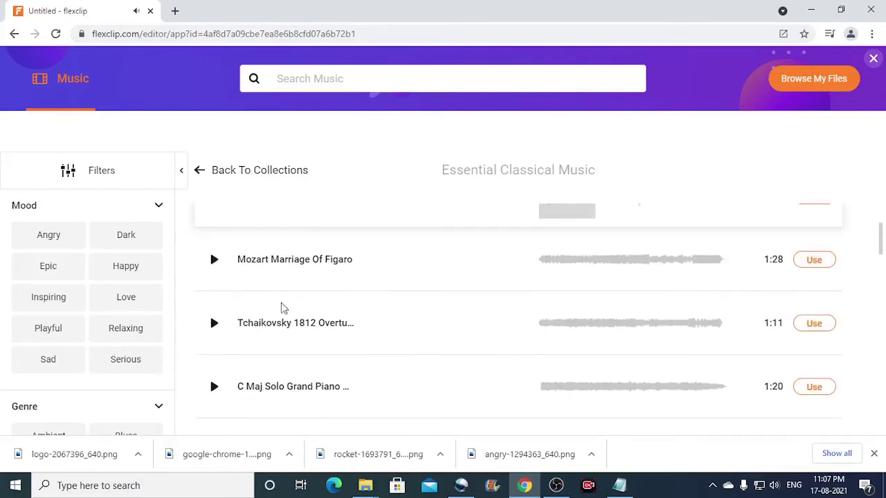
scroll(435, 279, "up", 3)
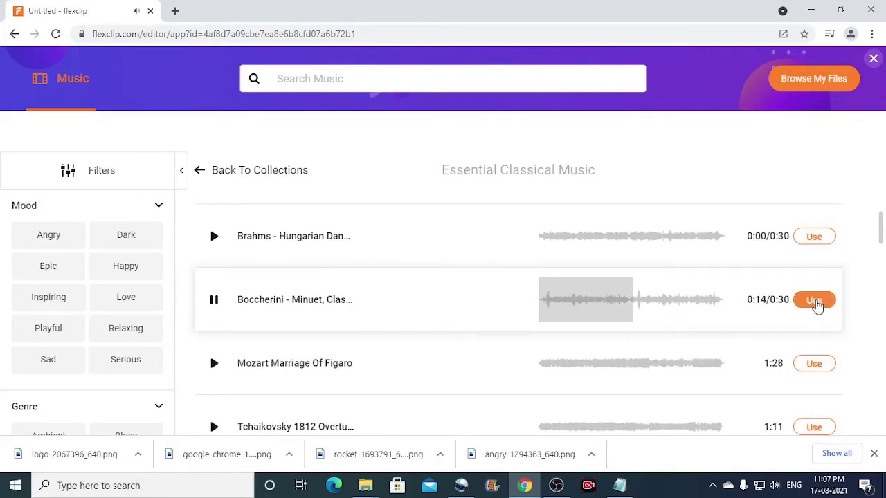
left_click(815, 300)
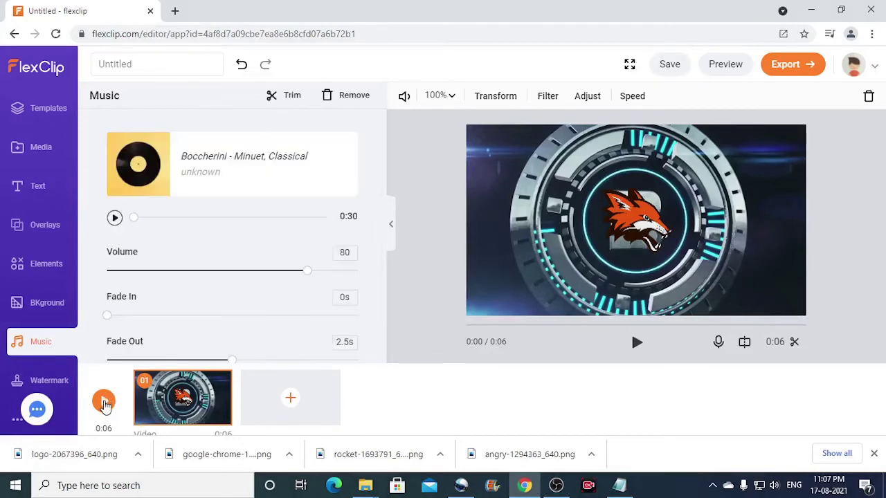
left_click(104, 403)
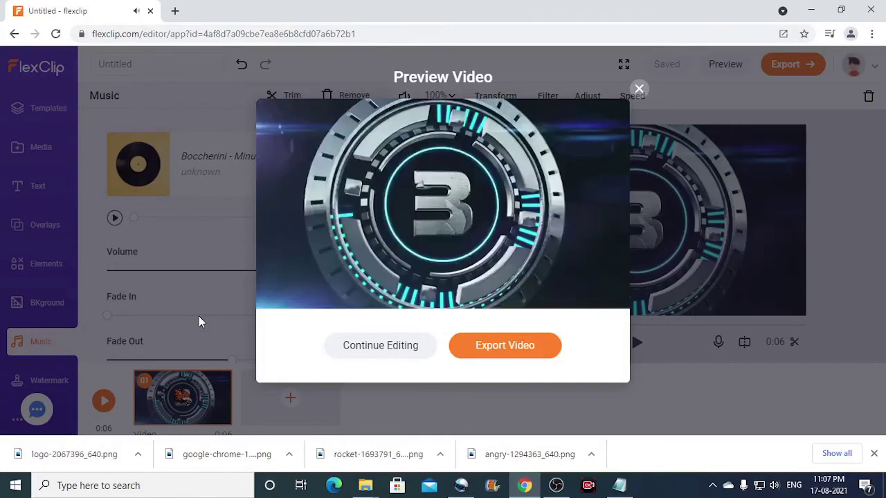
left_click(639, 91)
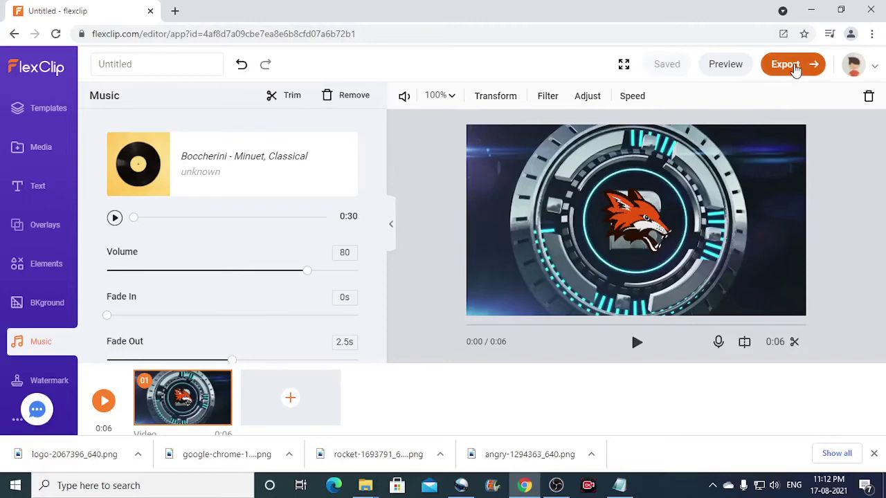
- Start a 1080p export and name the video 'First YT Intro'
left_click(787, 64)
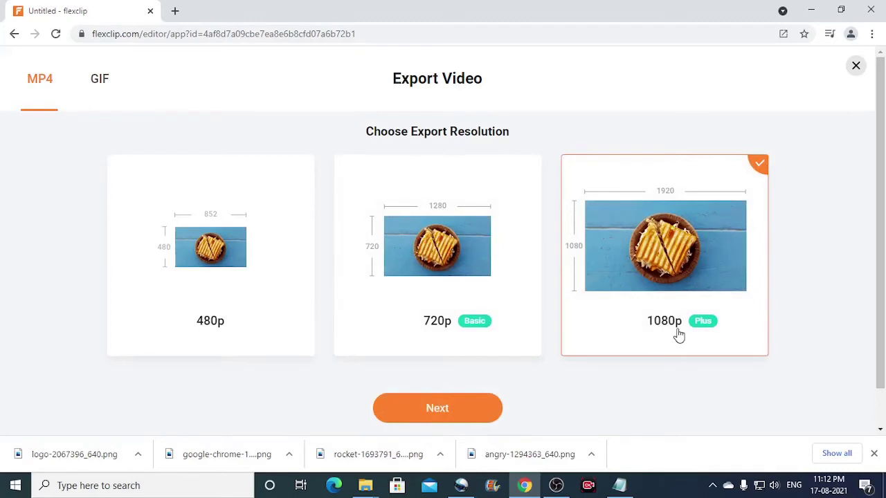
left_click(473, 414)
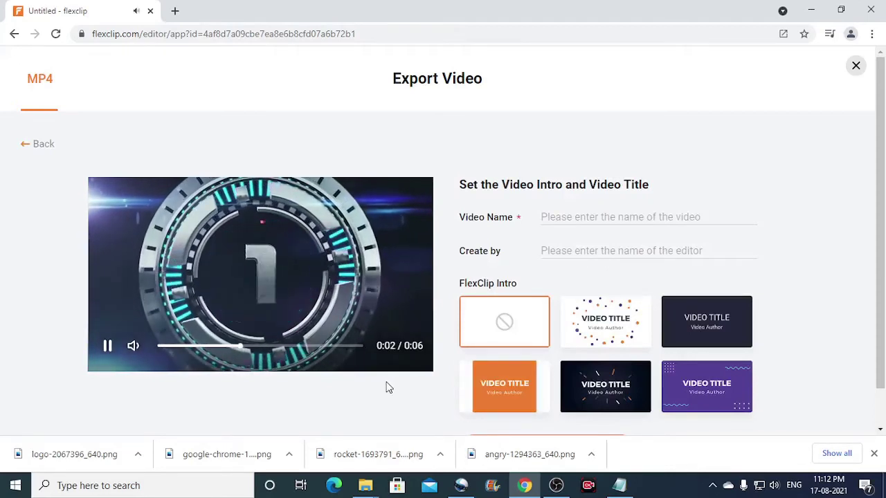
left_click(586, 217)
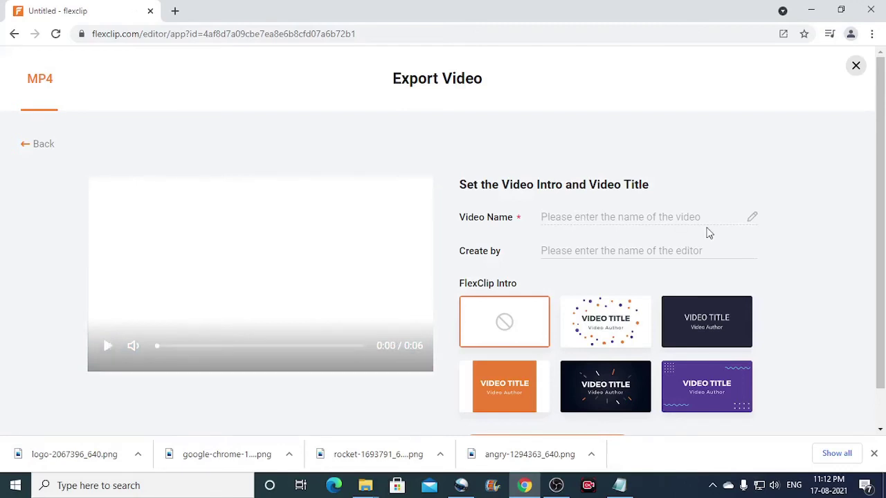
type("First YT Intro")
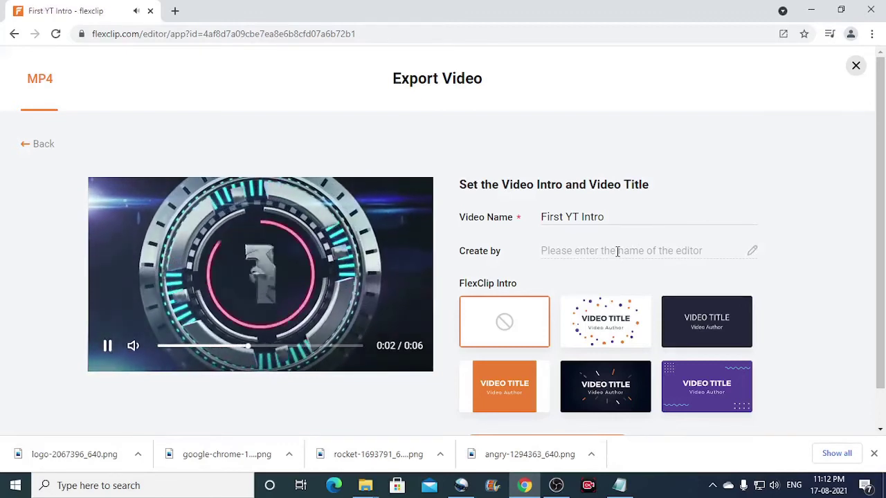
- Enter hbninfotech.com as the creator and scroll down to the Export Video button
left_click(619, 251)
type("hbn")
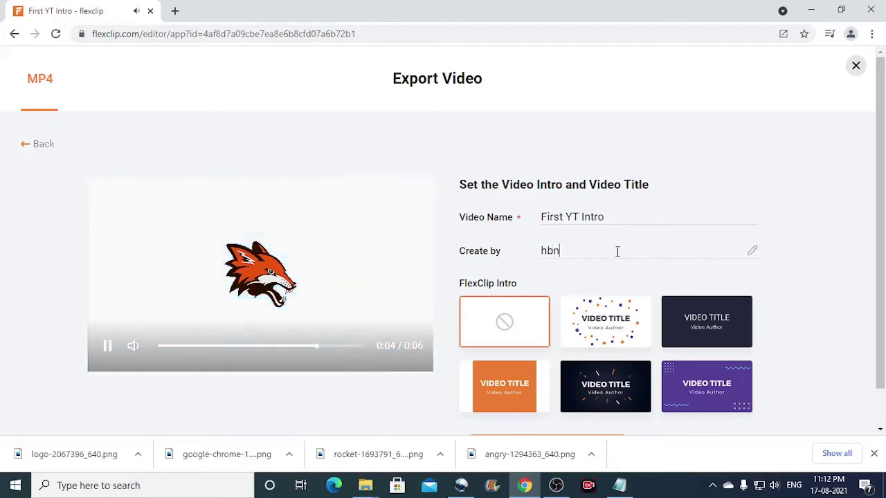
type("infotech.com")
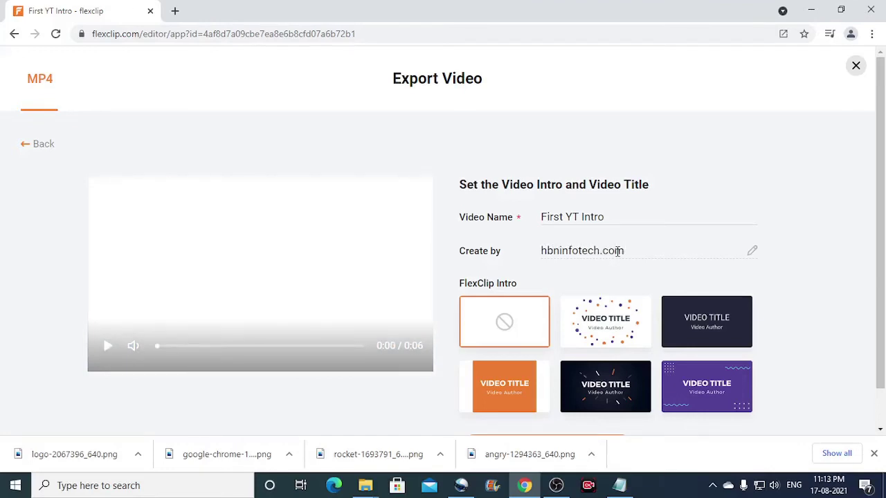
scroll(485, 270, "down", 1)
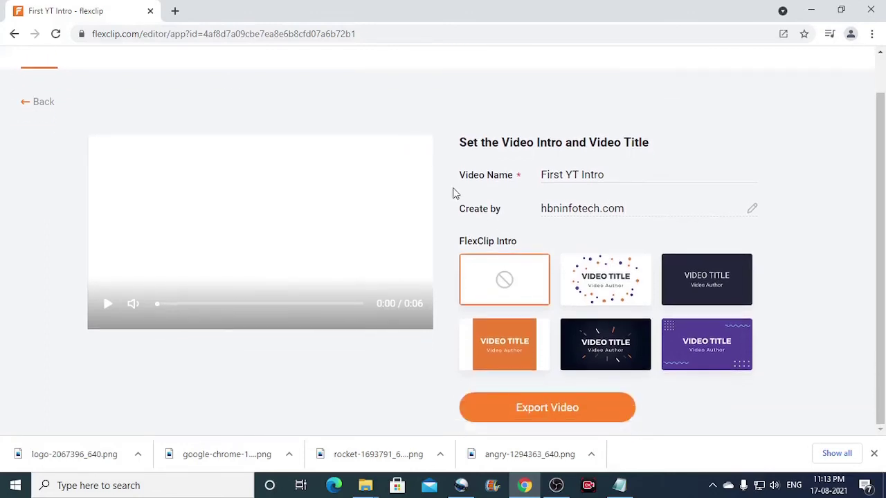
- Render the intro and save it as 'First YT Intro - Made with FlexClip.mp4'
left_click(599, 413)
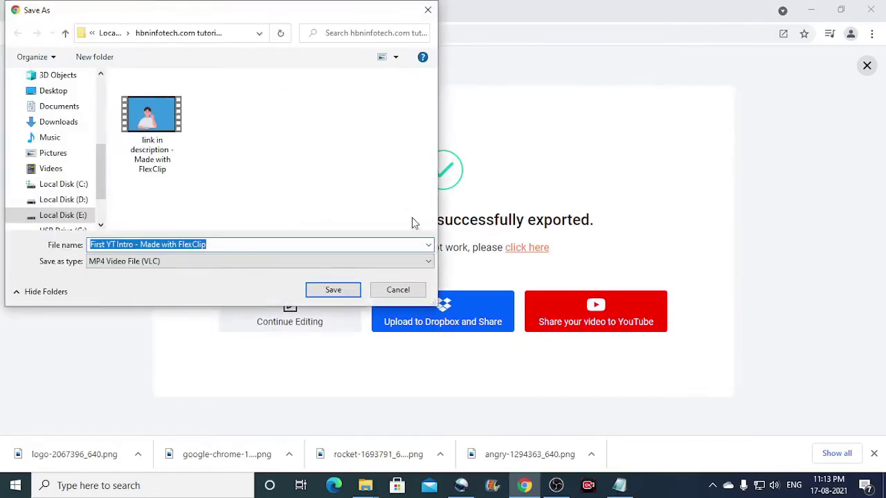
left_click_drag(254, 10, 289, 55)
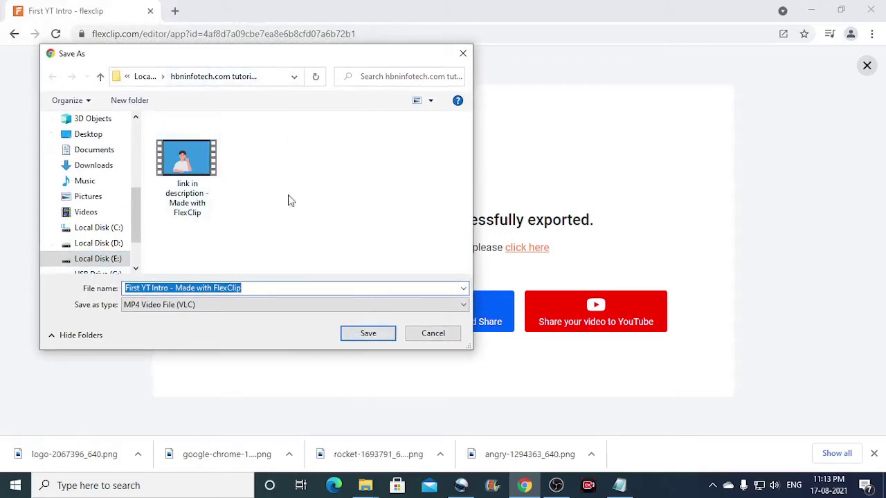
left_click(369, 334)
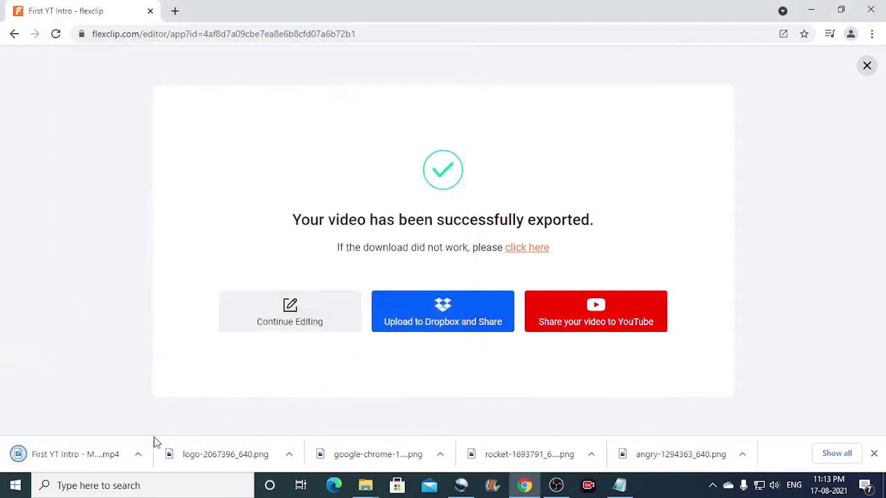
left_click(139, 457)
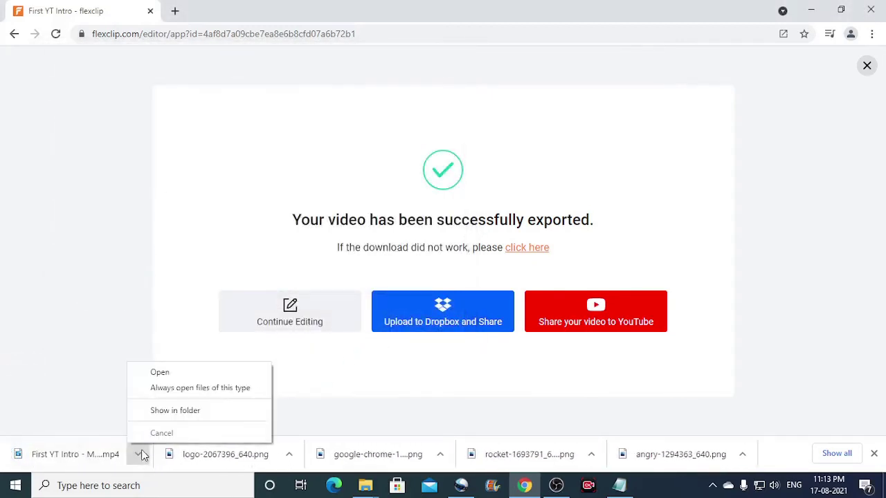
- Show the First YT Intro MP4 in its folder, play it in Movies & TV, then close the player
left_click(221, 414)
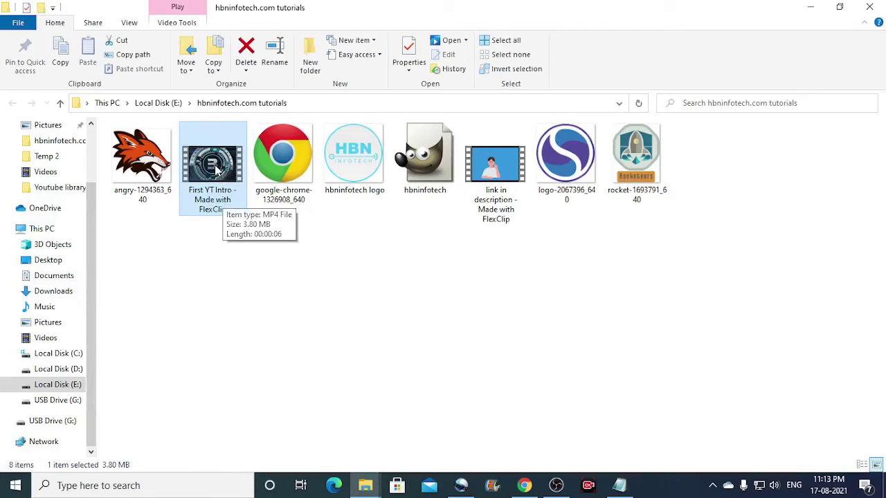
double_click(216, 171)
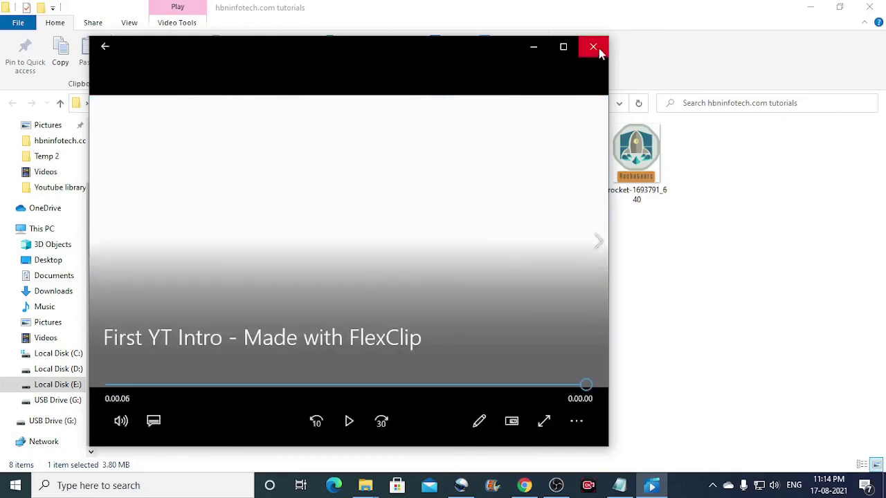
left_click(594, 47)
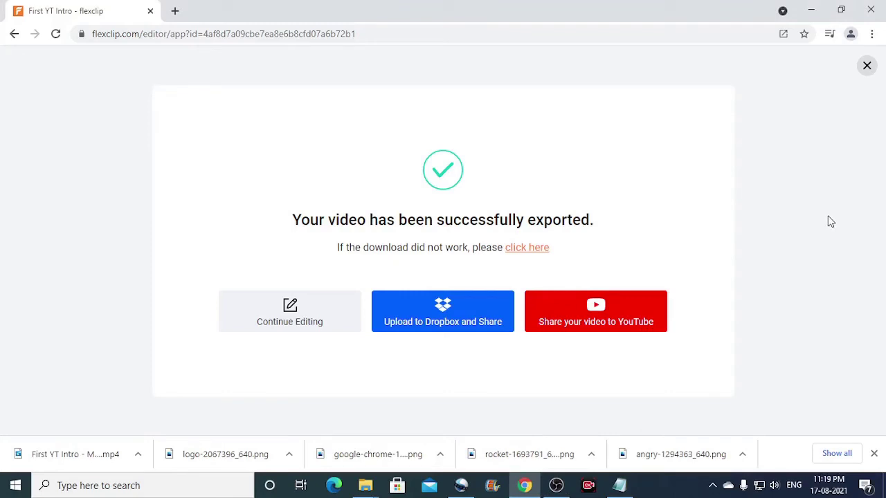
- Close the export confirmation and return to the template library's search results
left_click(865, 65)
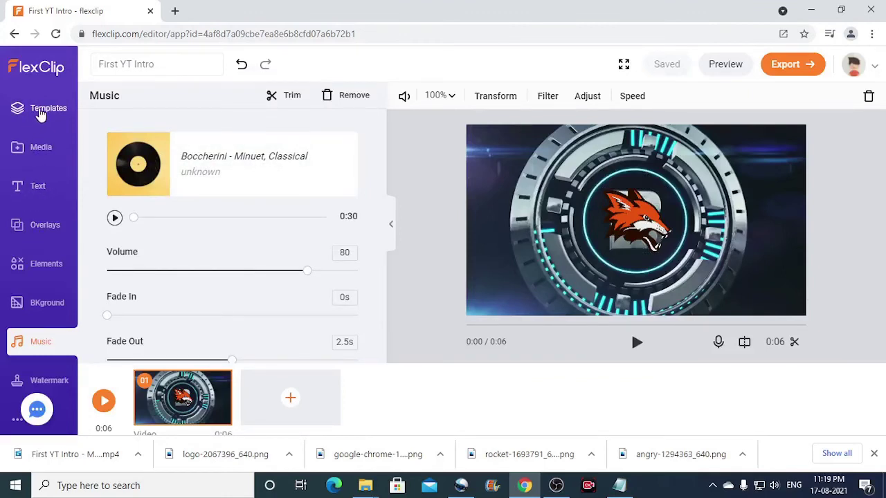
left_click(40, 113)
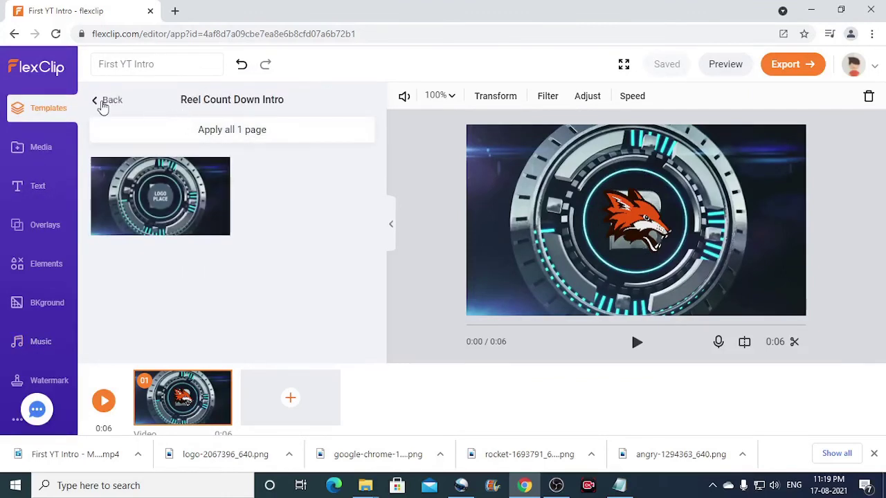
left_click(113, 102)
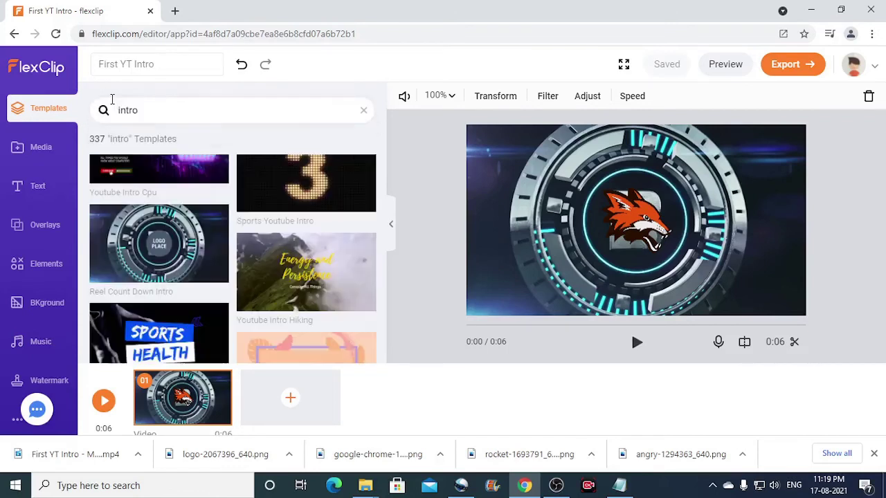
- Search the templates for 'outro' and browse the 249 results
left_click(157, 110)
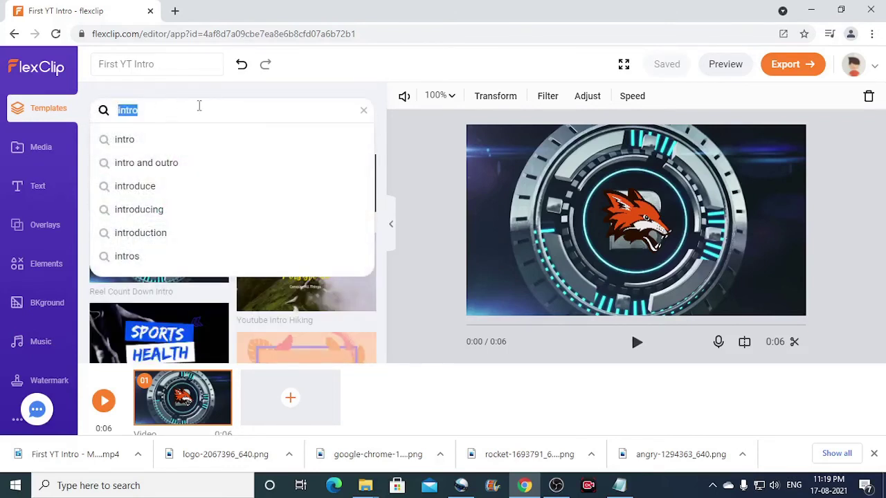
type("ou")
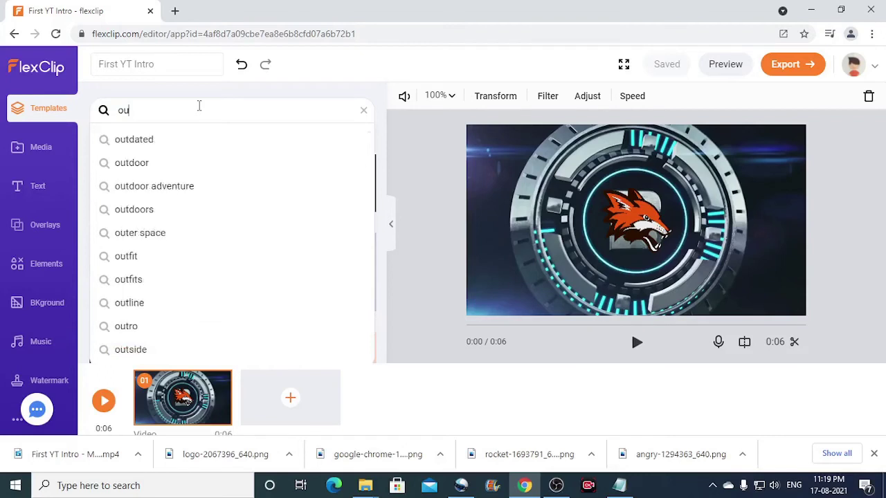
type("tro")
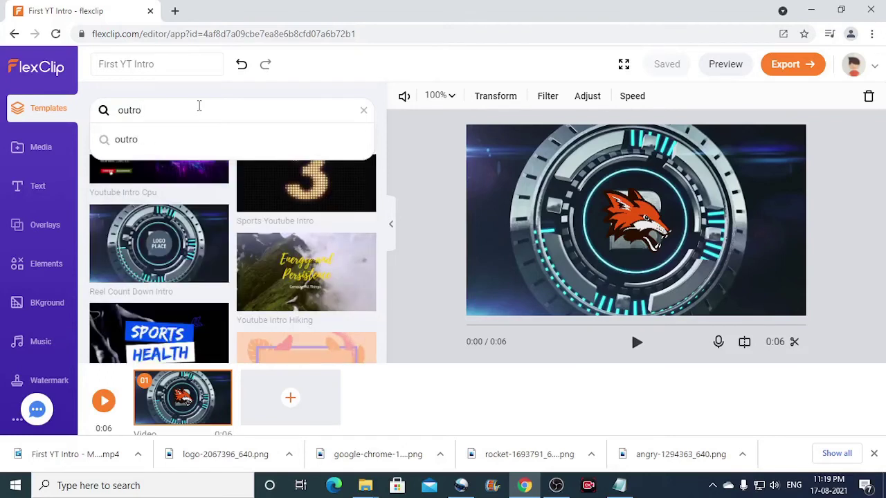
key("Return")
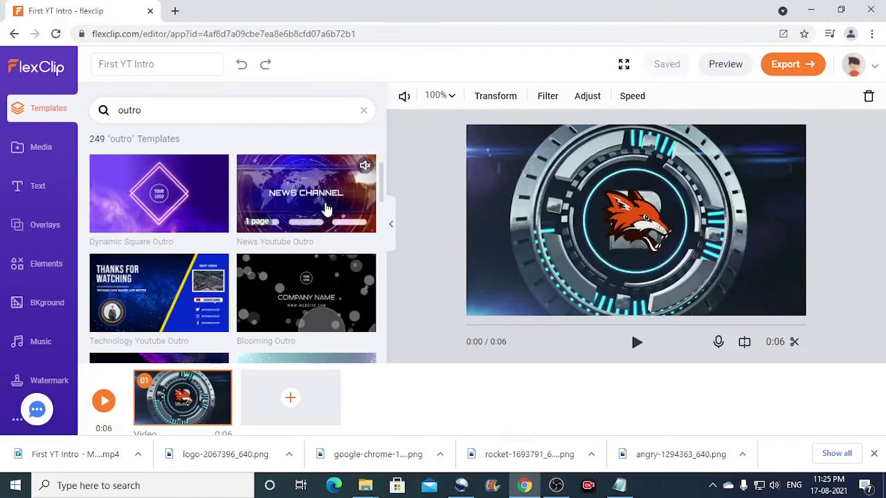
scroll(321, 208, "down", 2)
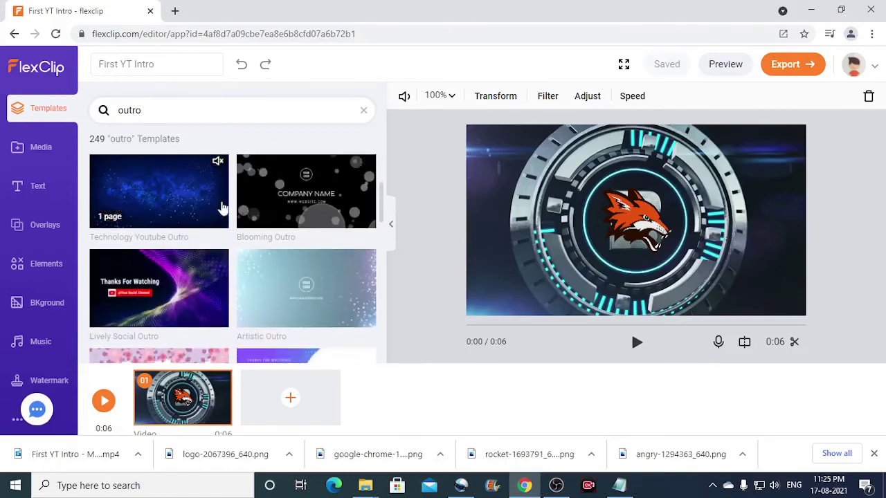
scroll(244, 231, "down", 2)
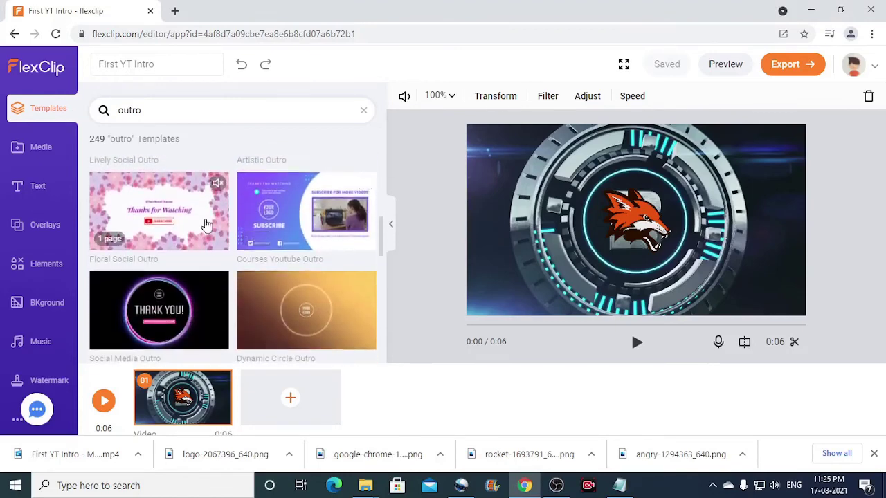
scroll(253, 231, "down", 3)
scroll(311, 239, "down", 3)
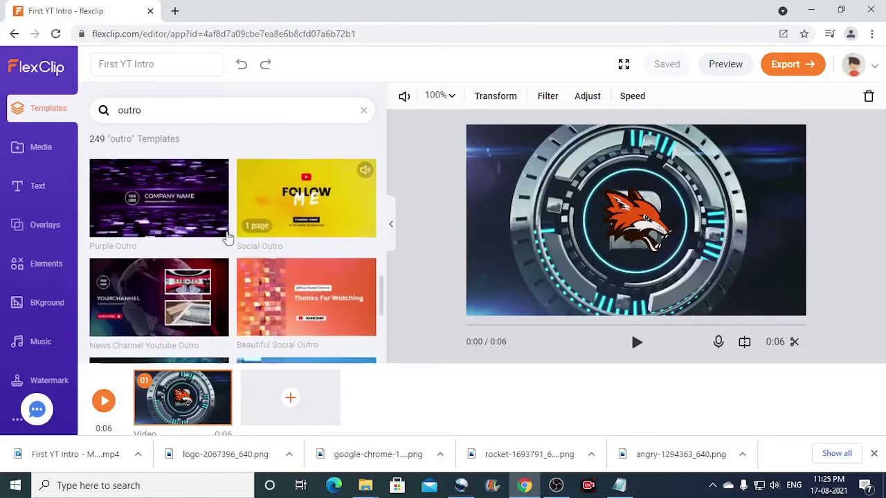
mouse_move(169, 204)
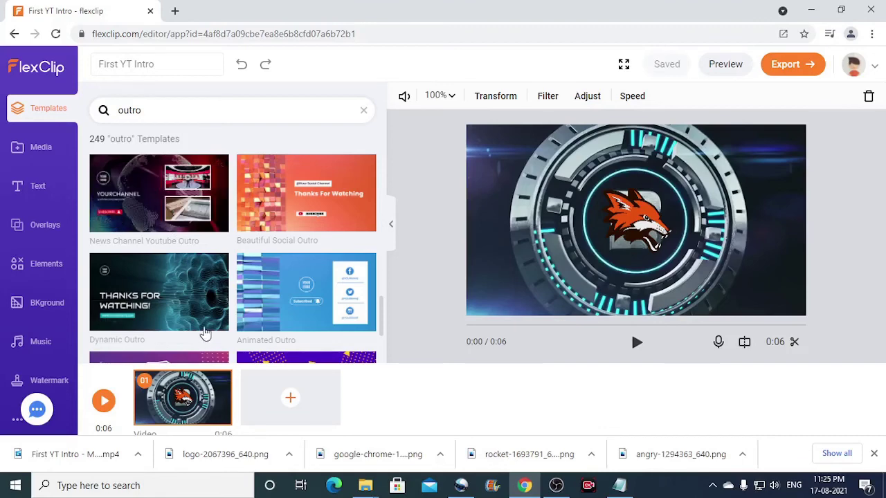
scroll(184, 247, "down", 1)
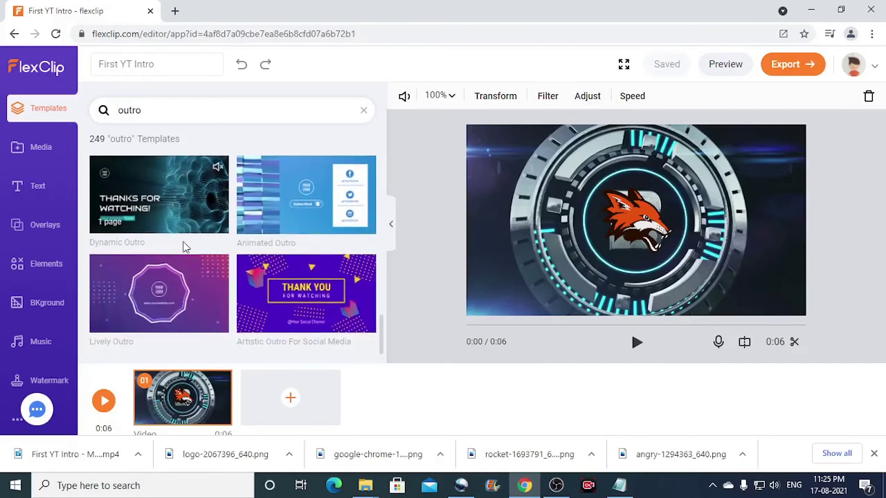
scroll(184, 247, "up", 2)
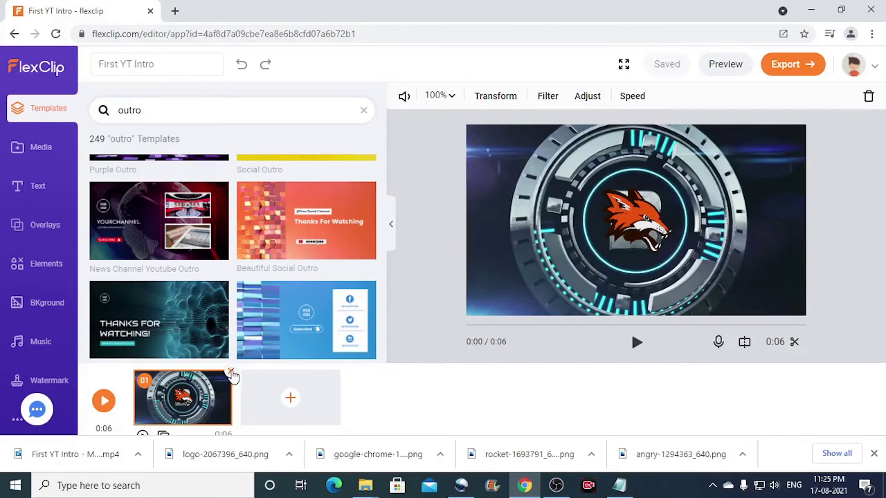
left_click(231, 373)
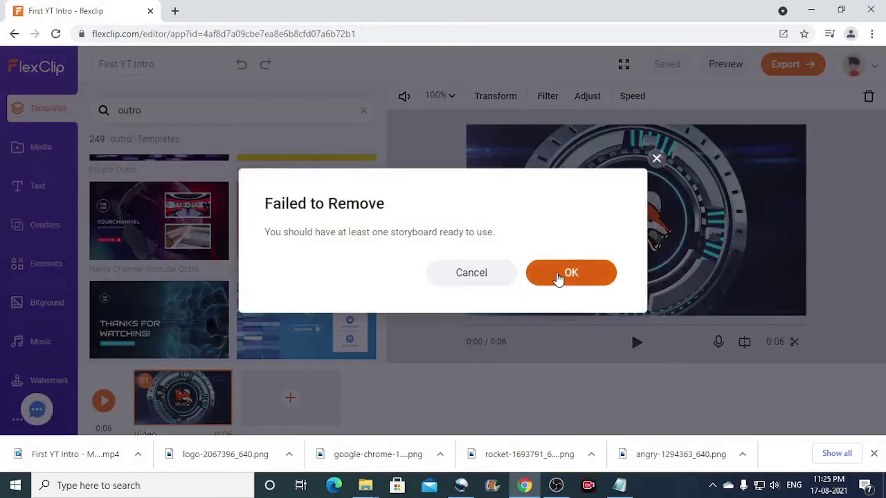
left_click(558, 275)
mouse_move(269, 404)
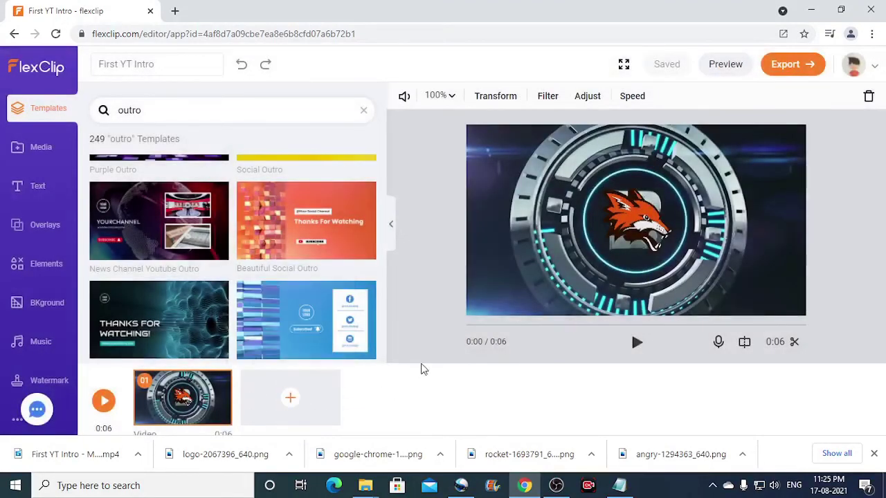
mouse_move(218, 407)
mouse_move(214, 249)
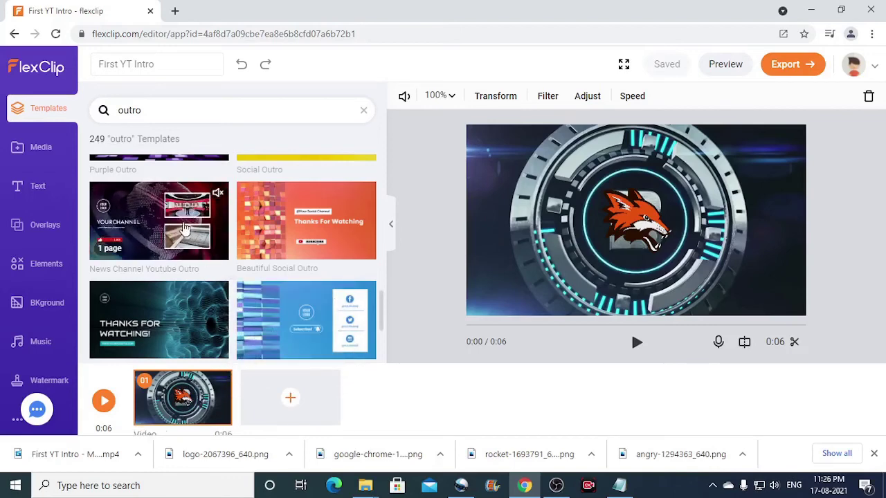
- Add the News Channel Youtube Outro scene and delete intro scene 01, leaving a 0:07 project
left_click(185, 229)
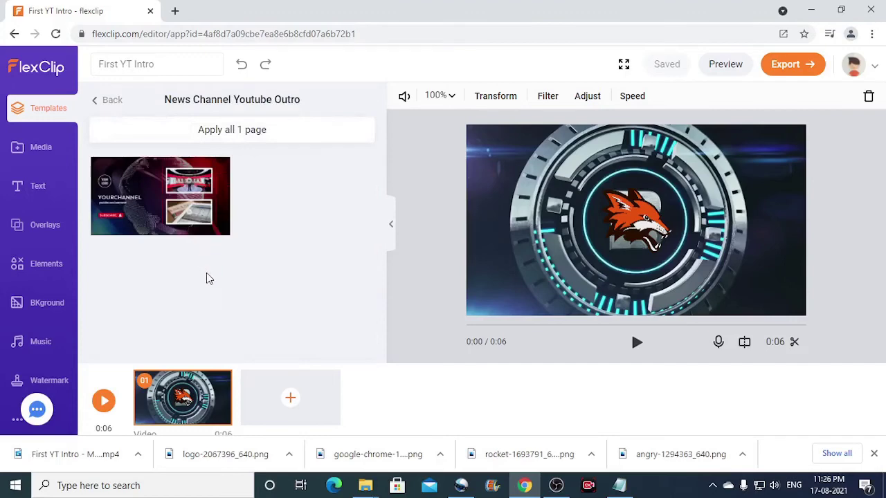
mouse_move(220, 227)
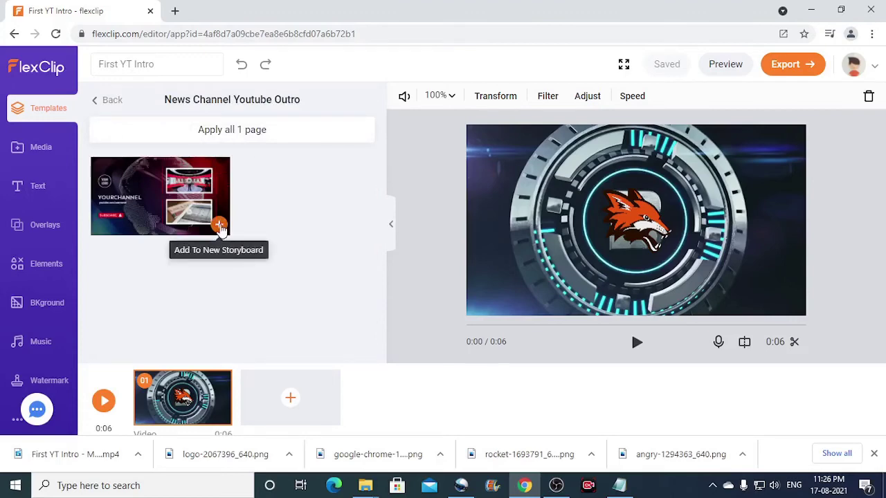
left_click(218, 226)
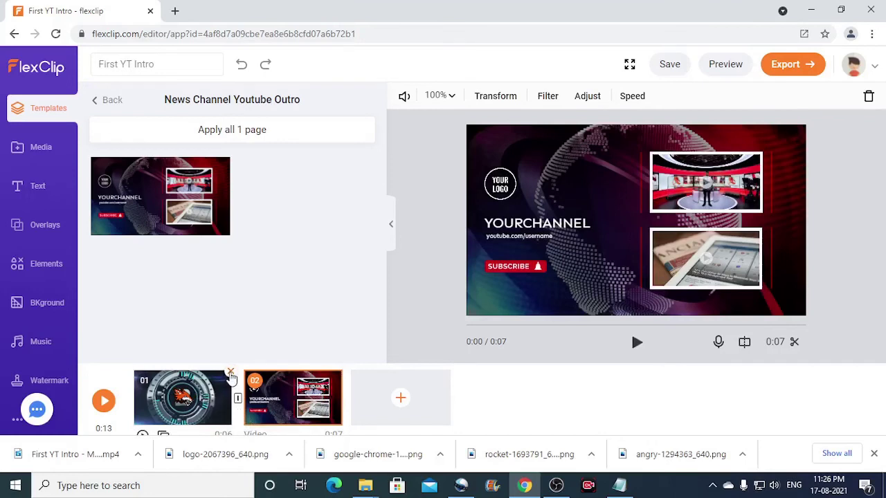
left_click(229, 372)
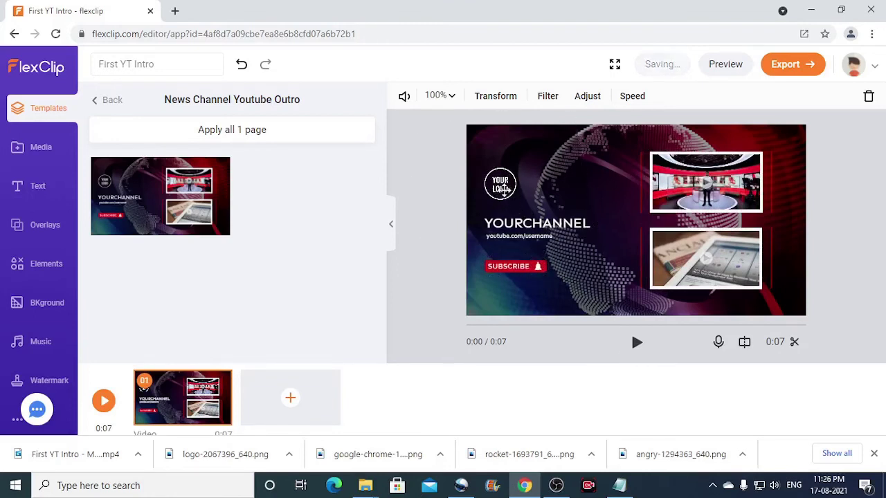
- Upload a rocket image into the outro's YOUR LOGO placeholder
left_click(502, 188)
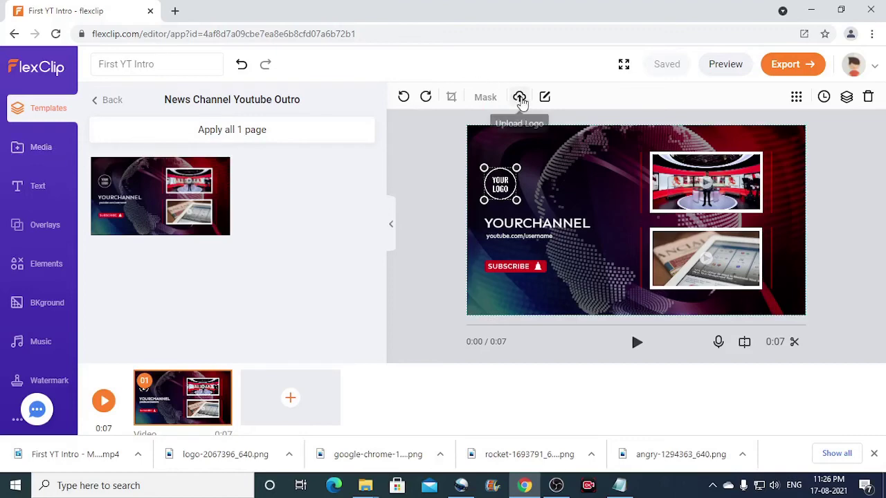
left_click(520, 98)
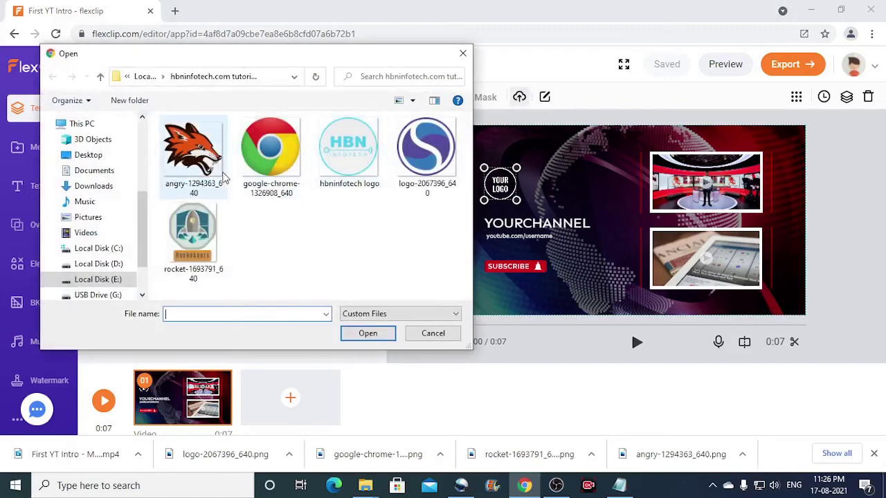
left_click(190, 234)
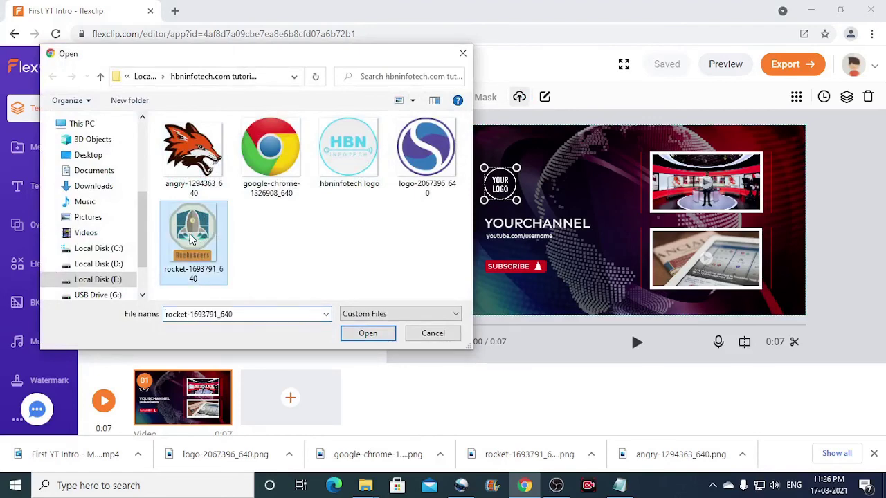
left_click(363, 336)
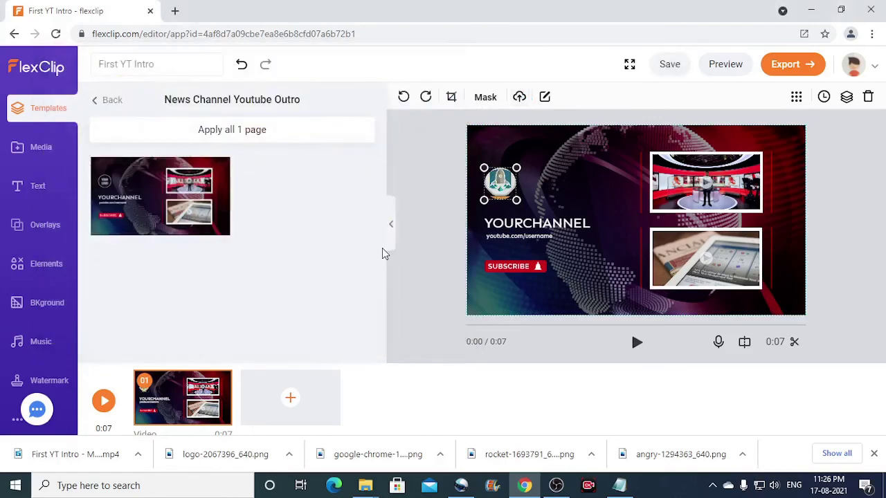
left_click(431, 182)
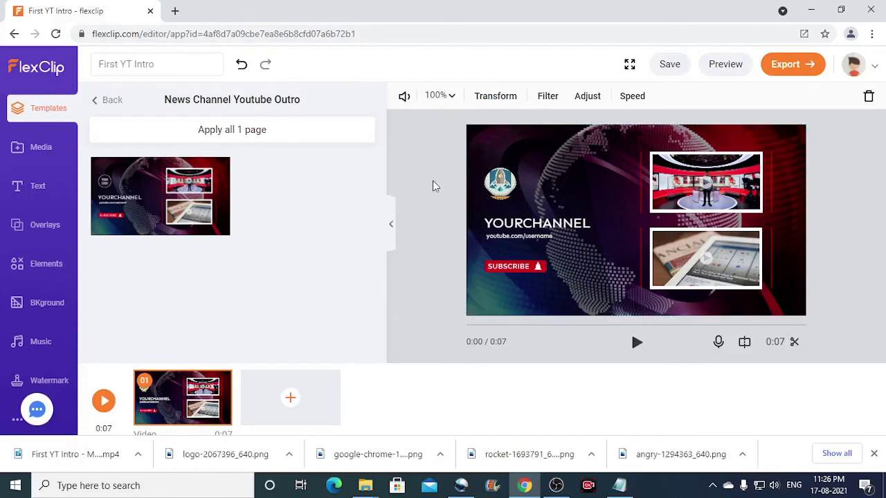
- Replace the rocket logo with the angry-1294363_640 fox image
left_click(504, 181)
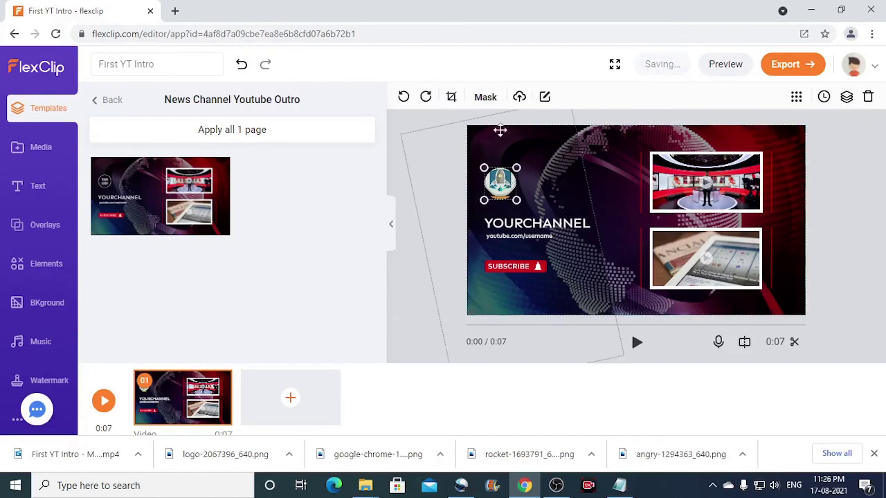
left_click(518, 96)
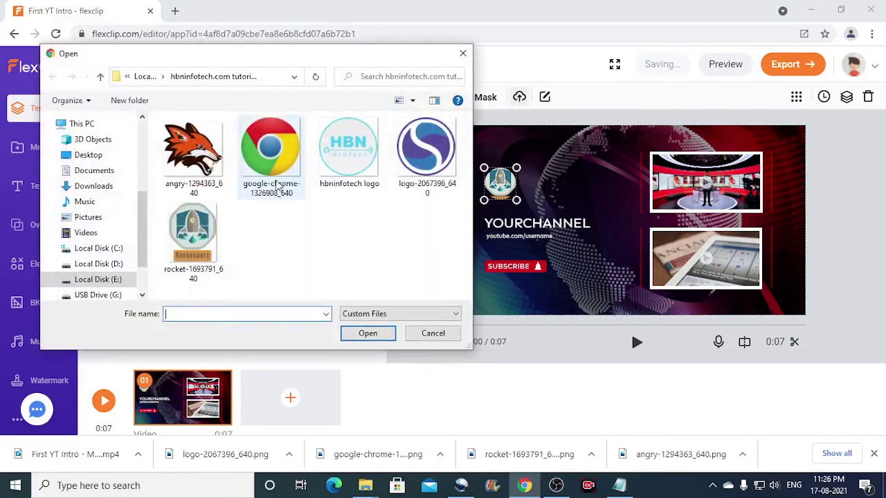
left_click(426, 146)
left_click(219, 170)
left_click(365, 332)
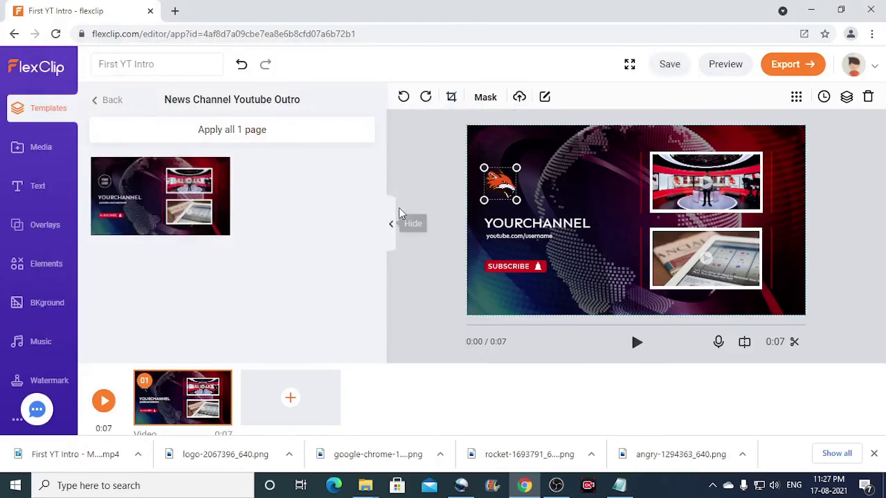
left_click(429, 202)
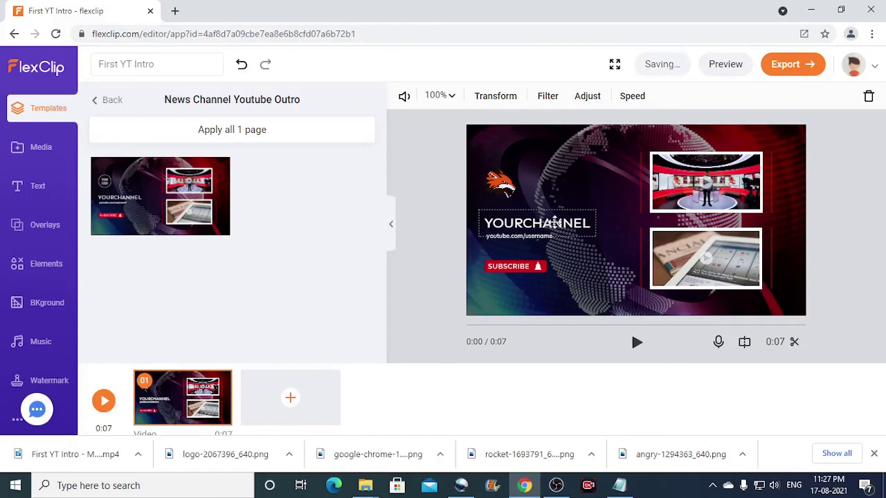
- Change the YOURCHANNEL title to 'HBN Infotech Tutorials'
double_click(557, 223)
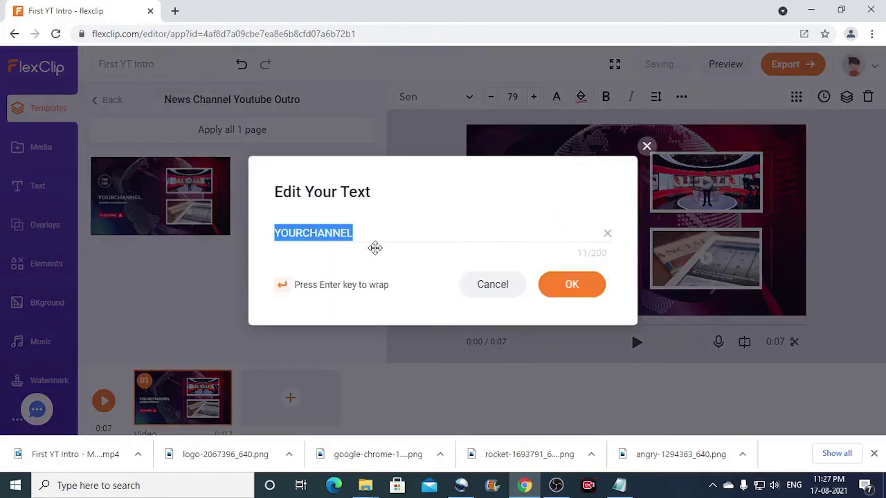
type("HBN Infotech")
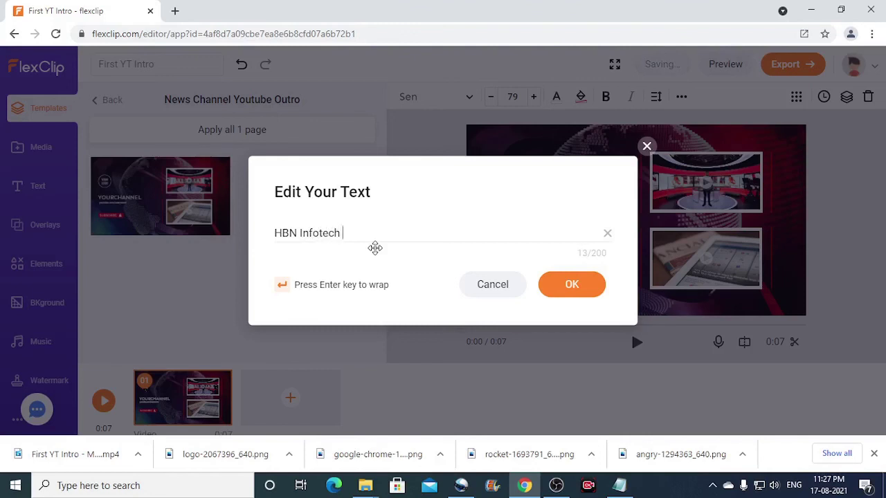
type("Tutorials")
left_click(570, 285)
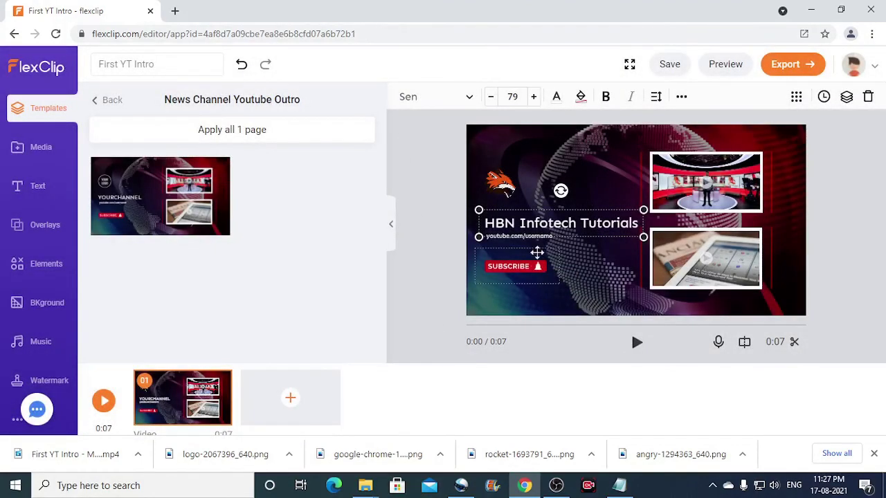
- Change the URL line's username so it reads youtube.com/hbninfotechtutorials
left_click(549, 237)
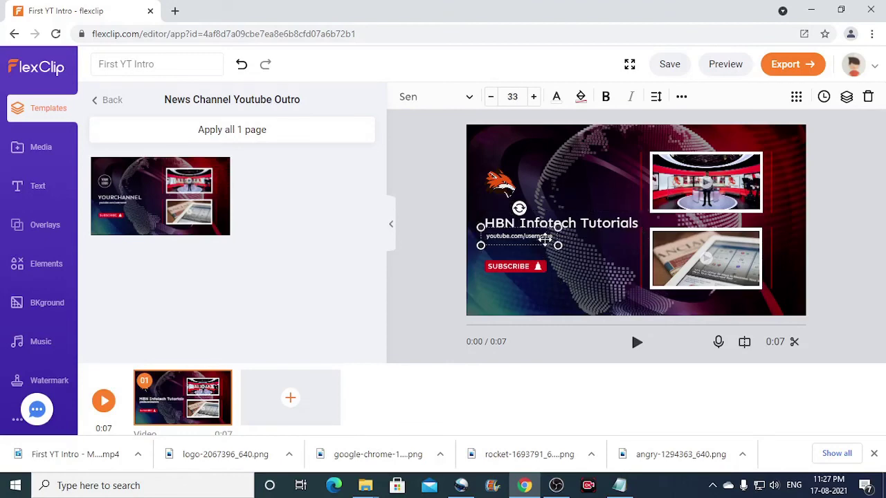
double_click(545, 237)
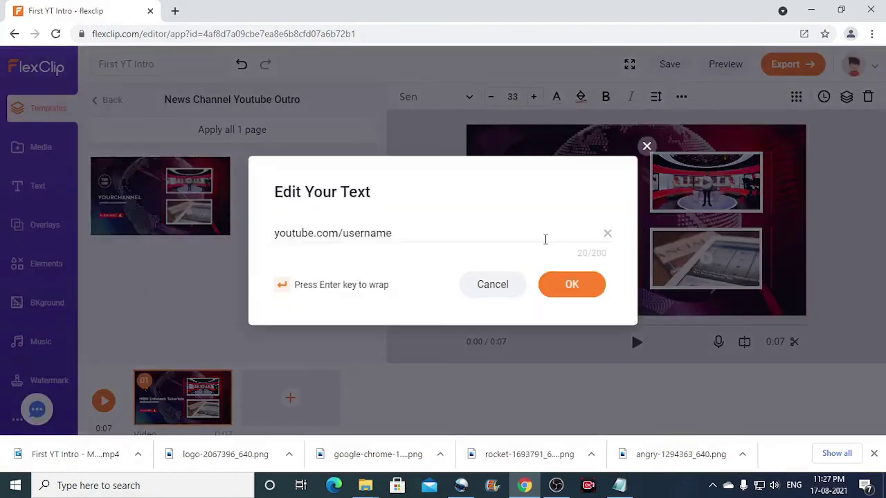
left_click(645, 145)
left_click(544, 235)
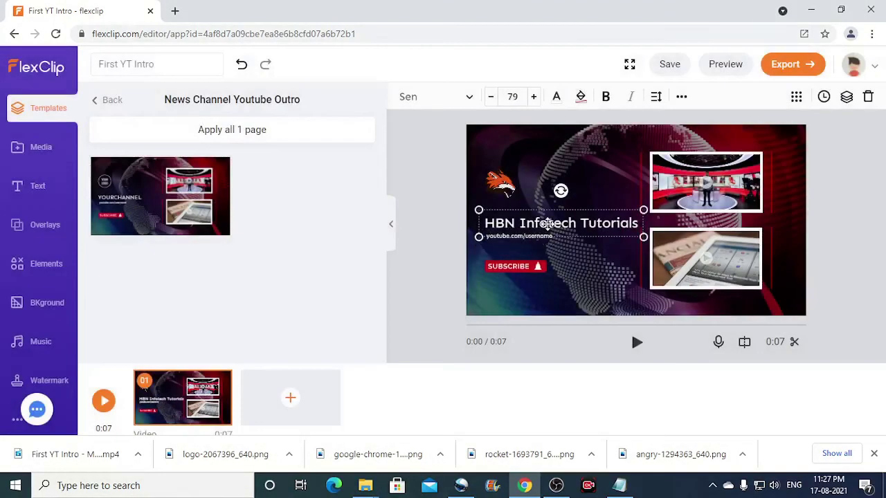
double_click(545, 237)
left_click_drag(413, 233, 355, 233)
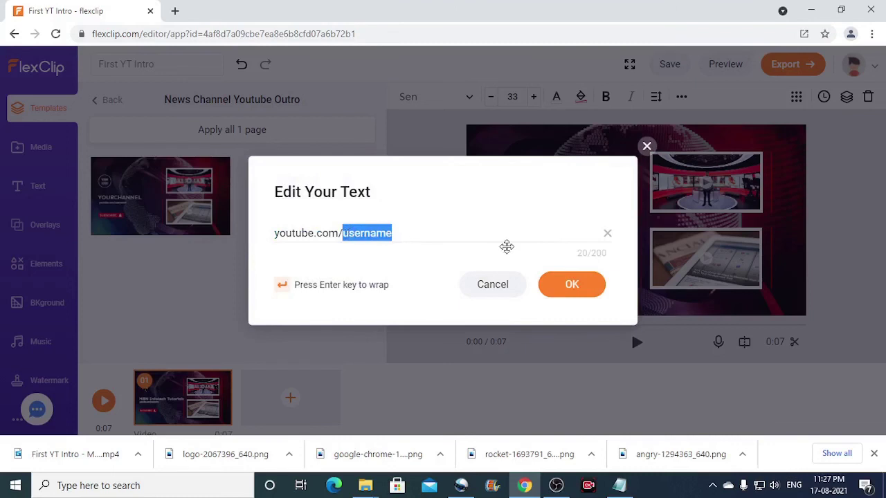
type("hbninfotechtutorial")
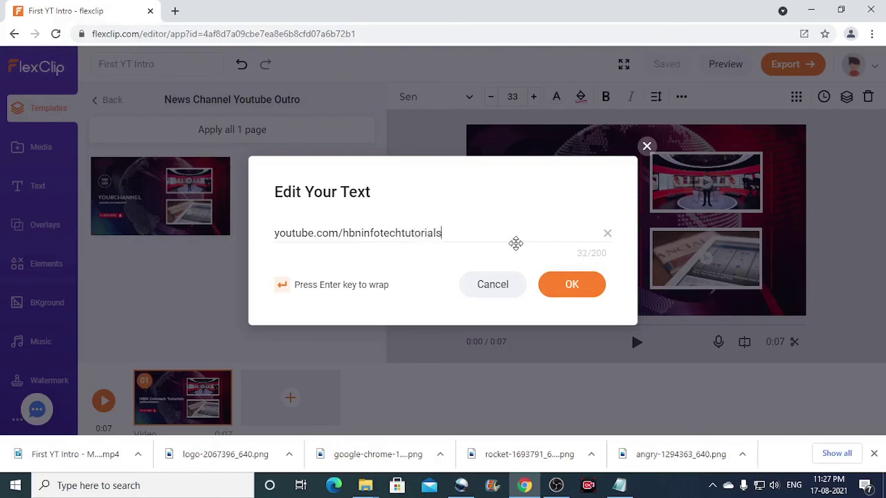
left_click(574, 287)
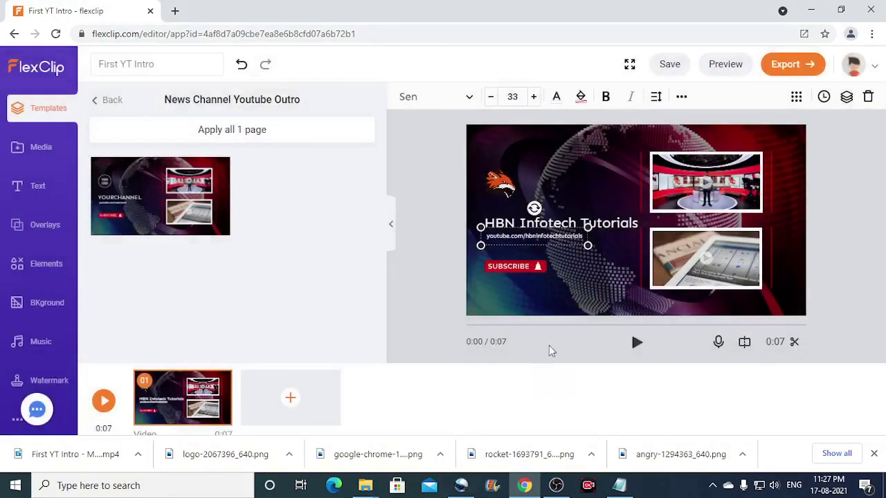
left_click(618, 223)
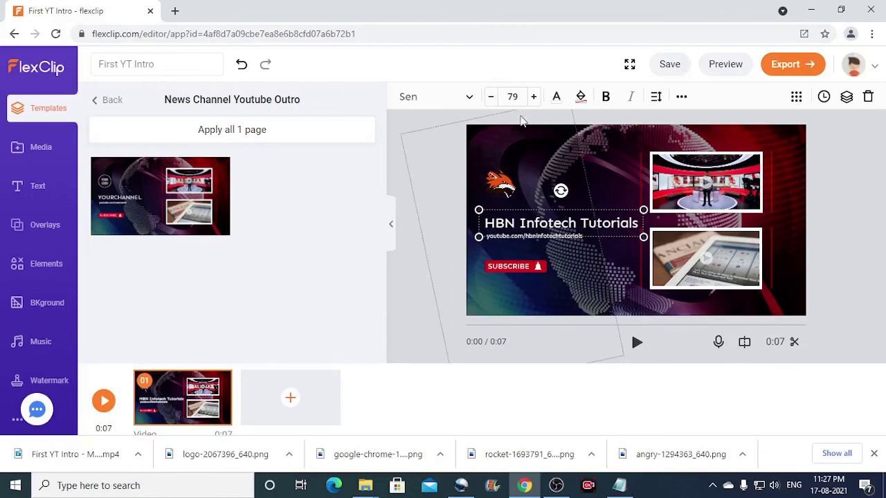
left_click(865, 218)
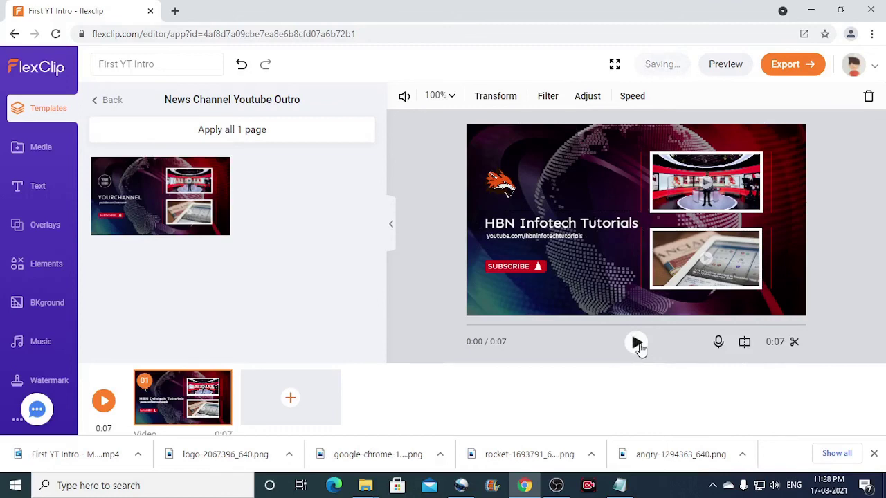
left_click(638, 344)
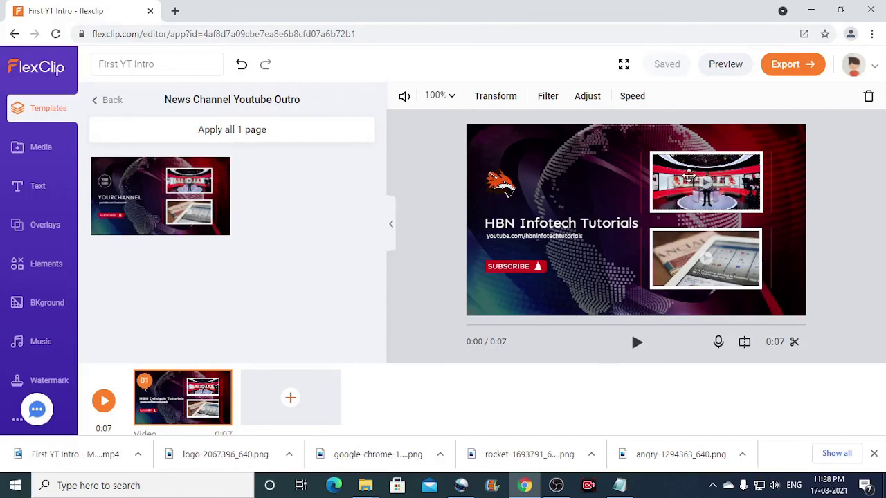
left_click(690, 176)
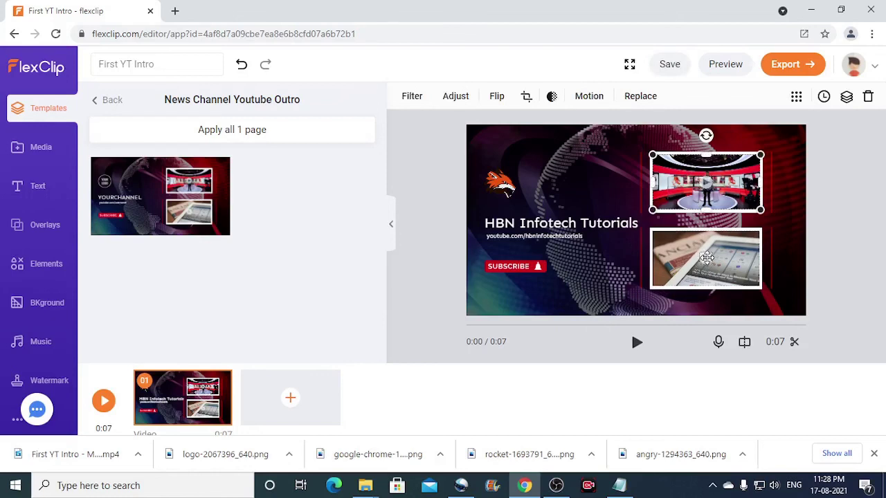
left_click(706, 257)
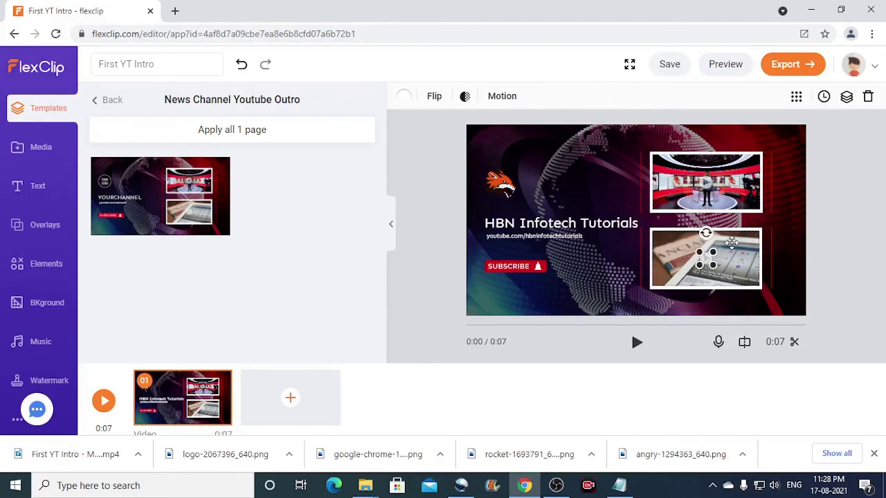
left_click(823, 175)
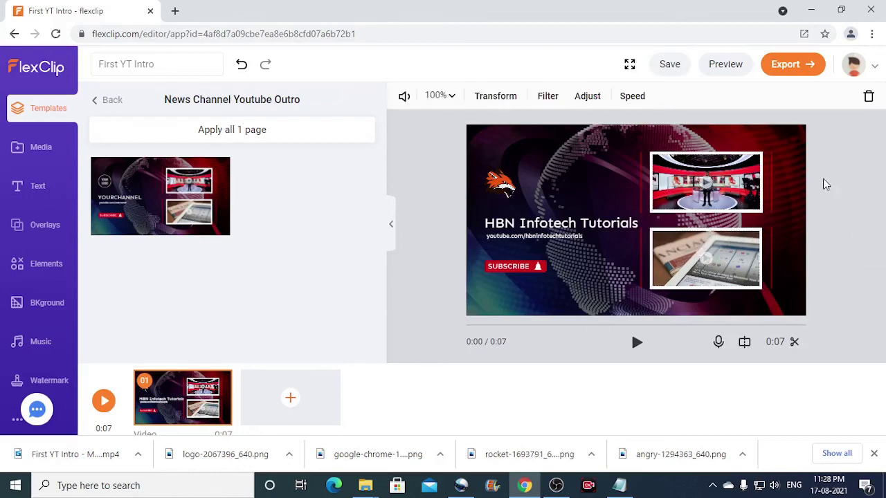